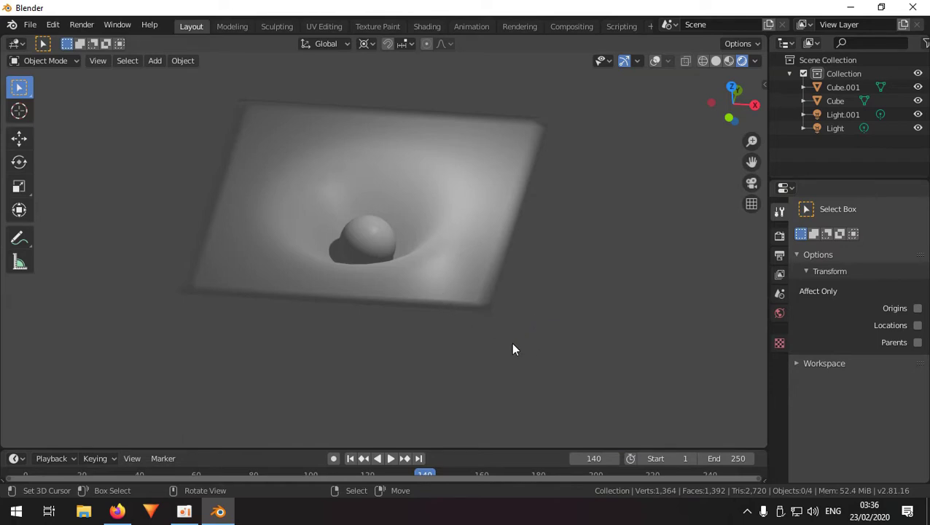
Examine the sphere and the dented plane from perspective angles and in front view
left_click(369, 238)
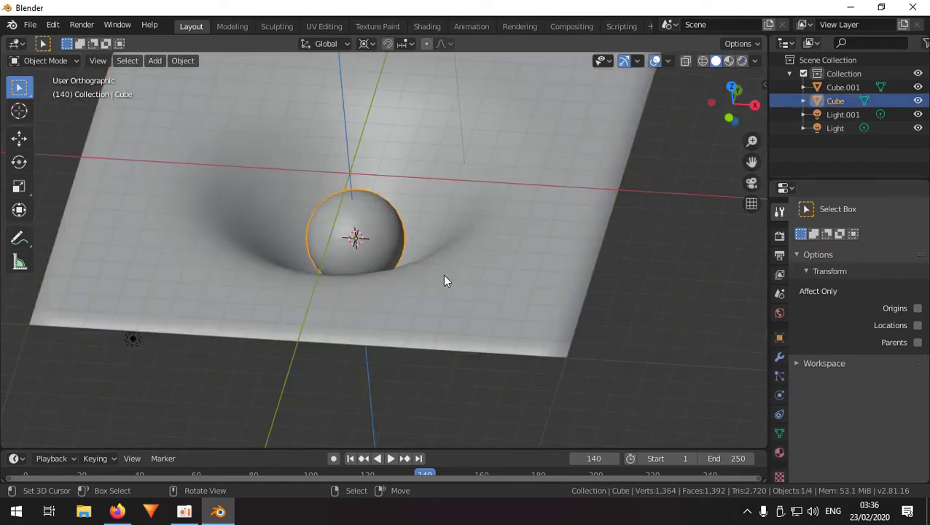
left_click(446, 279)
scroll(490, 332, "down", 4)
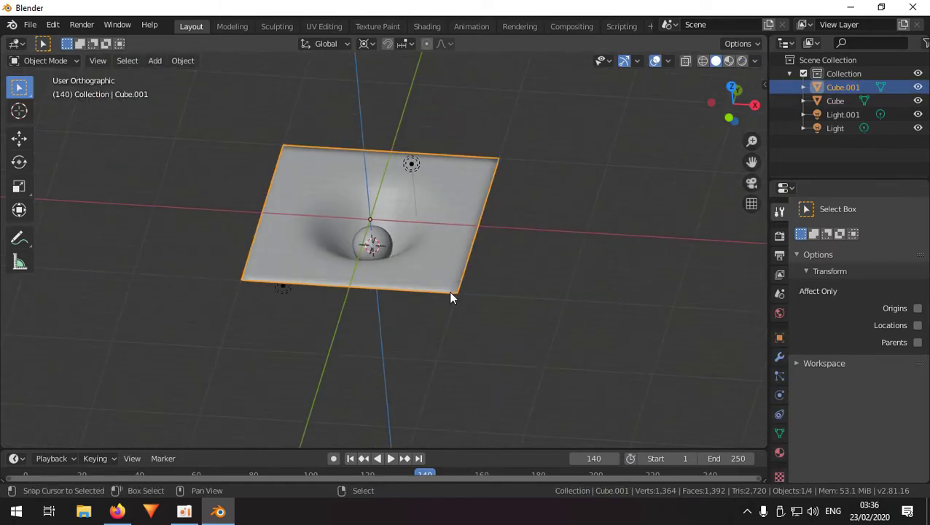
middle_click_drag(450, 295, 450, 321, "shift")
scroll(448, 321, "up", 2)
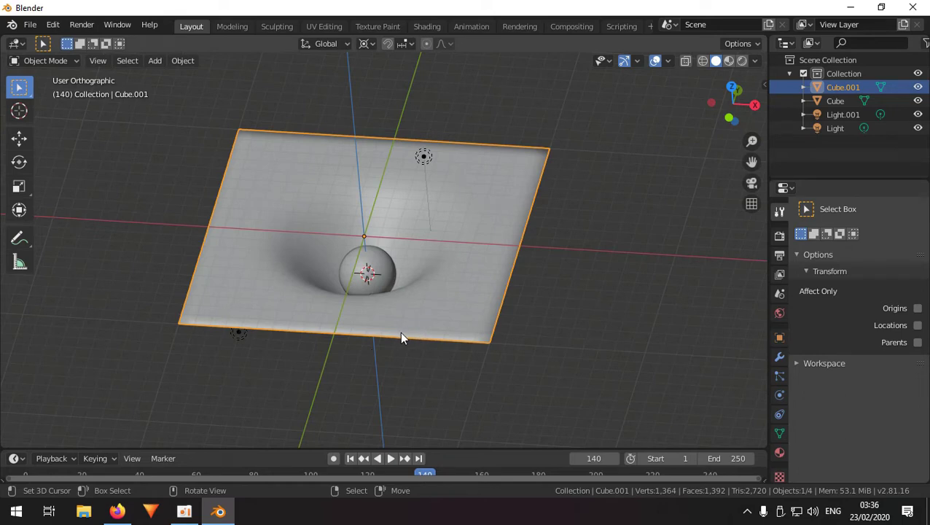
middle_click_drag(417, 311, 529, 277)
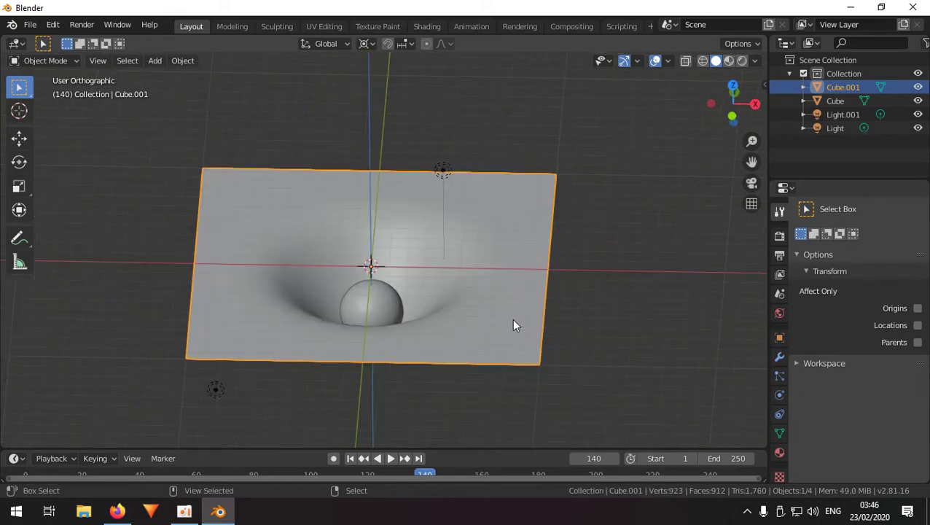
middle_click_drag(515, 324, 525, 220, "alt")
scroll(528, 240, "up", 3)
scroll(503, 284, "down", 3, "ctrl")
scroll(457, 301, "up", 5)
scroll(520, 316, "down", 4)
scroll(522, 323, "down", 3)
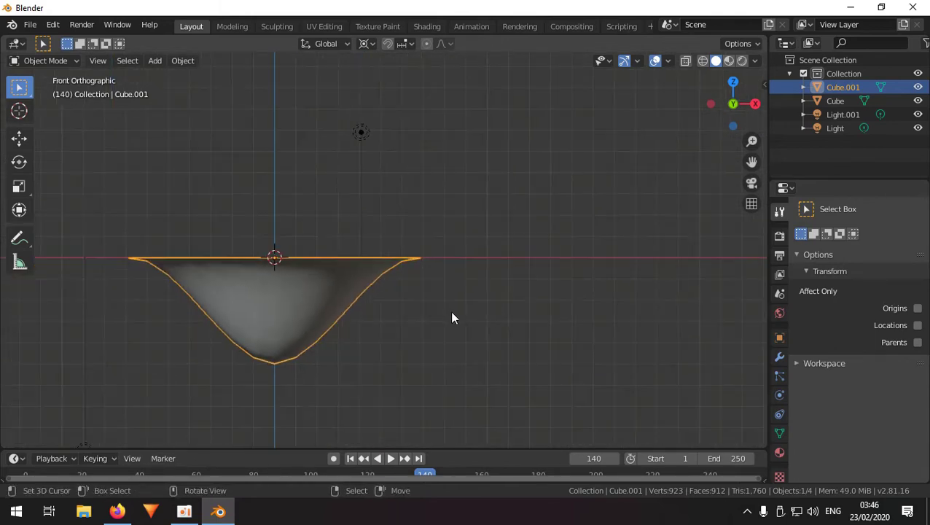
middle_click_drag(377, 237, 427, 282)
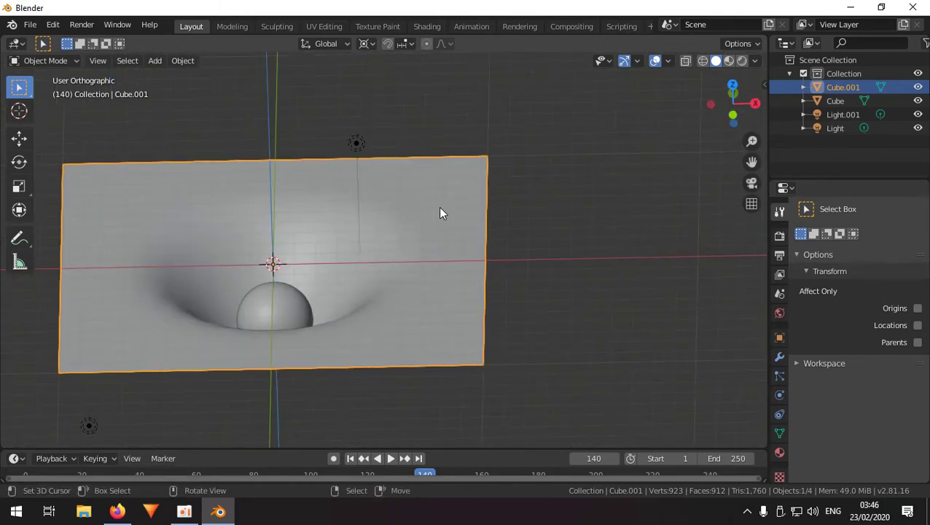
left_click(274, 306)
middle_click_drag(275, 306, 375, 322)
scroll(350, 313, "up", 2)
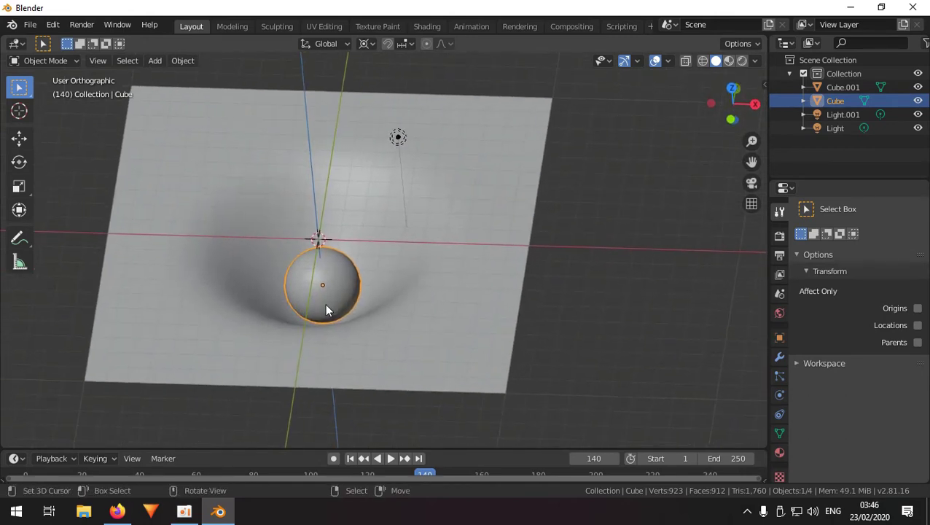
scroll(386, 295, "down", 3, "ctrl")
left_click(441, 244)
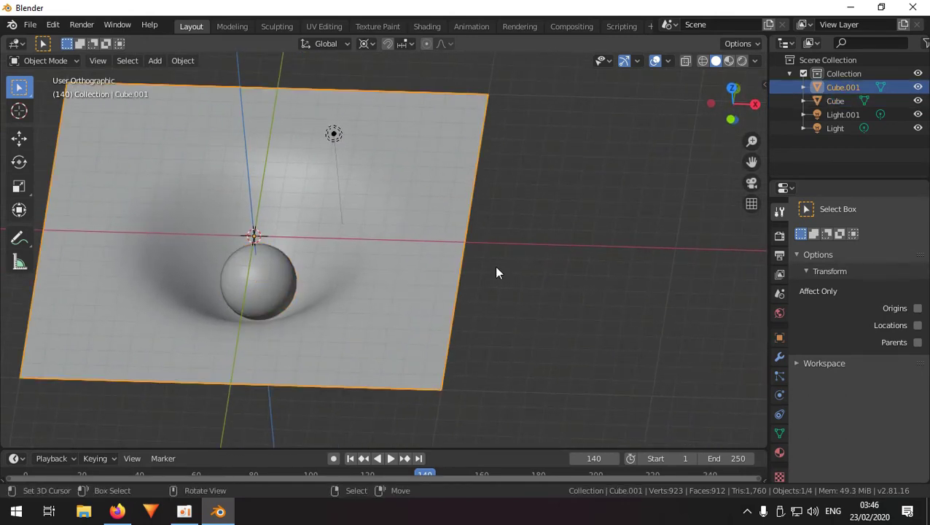
middle_click_drag(492, 306, 515, 239, "alt")
scroll(502, 230, "up", 3)
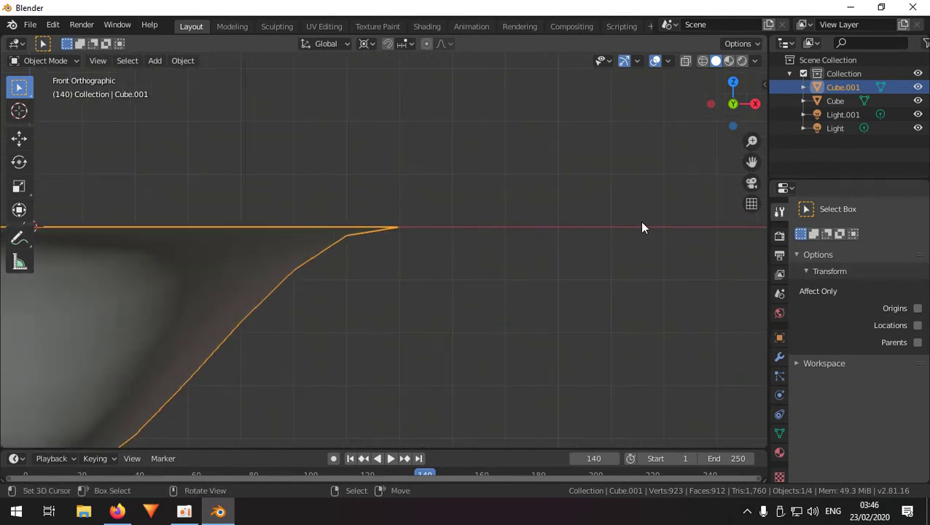
scroll(475, 232, "down", 5)
middle_click_drag(444, 268, 568, 237, "shift")
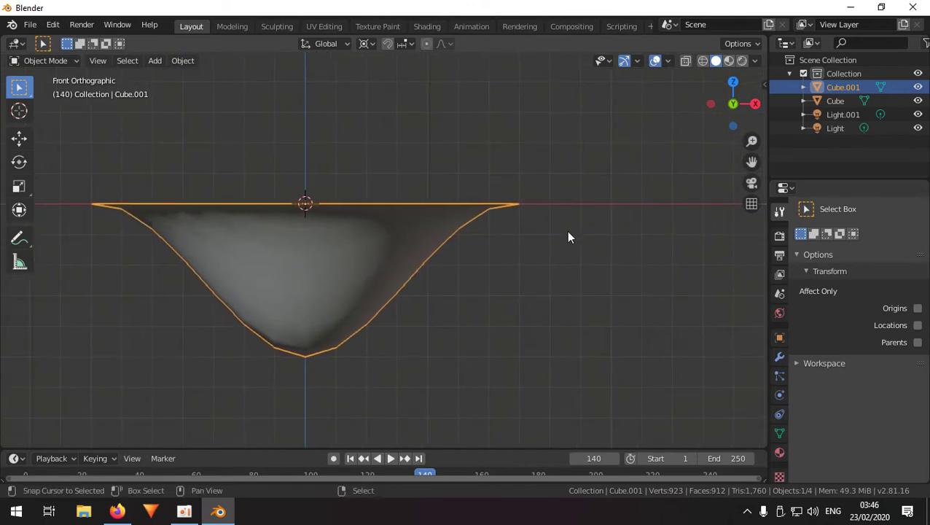
scroll(514, 237, "down", 3)
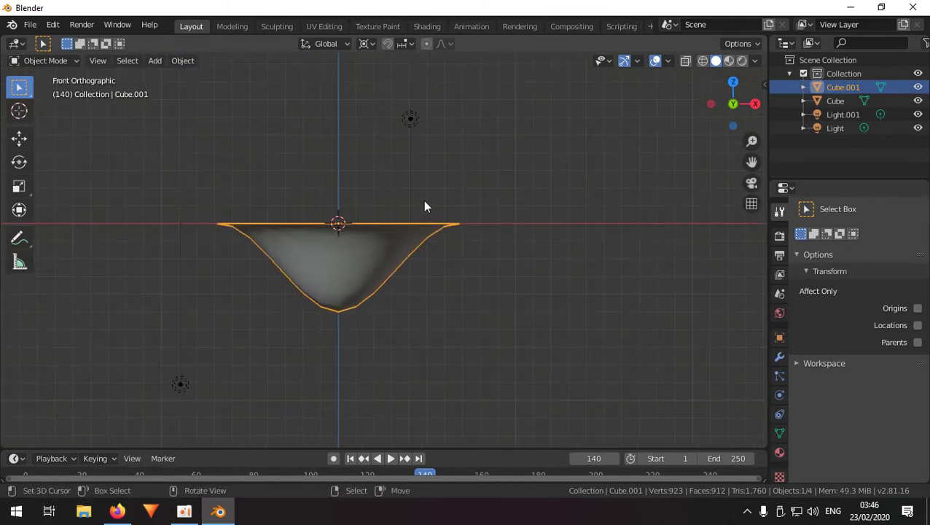
Extrude the dented plane's +X edge outward twice in front view, moving the second segment 22.690 along X and 0.267 along Z
middle_click_drag(424, 207, 509, 229)
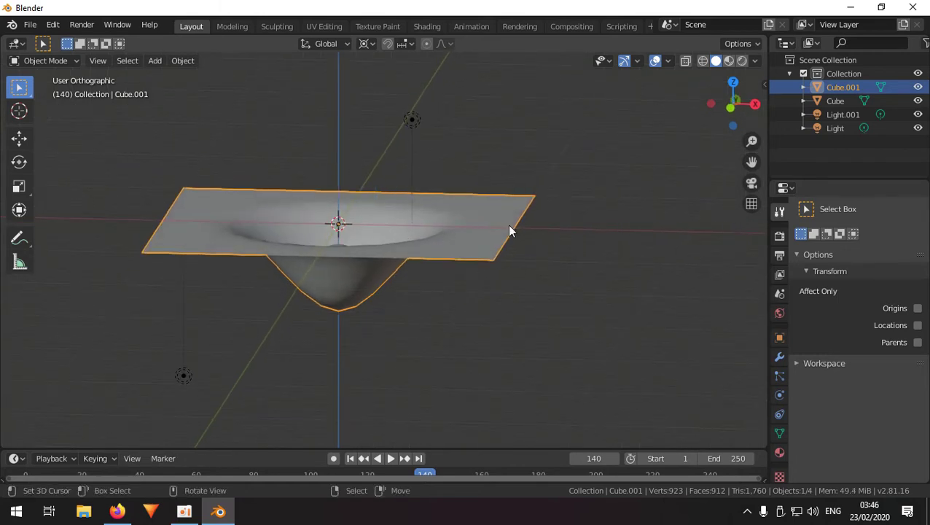
key("Tab")
left_click(526, 227, "alt")
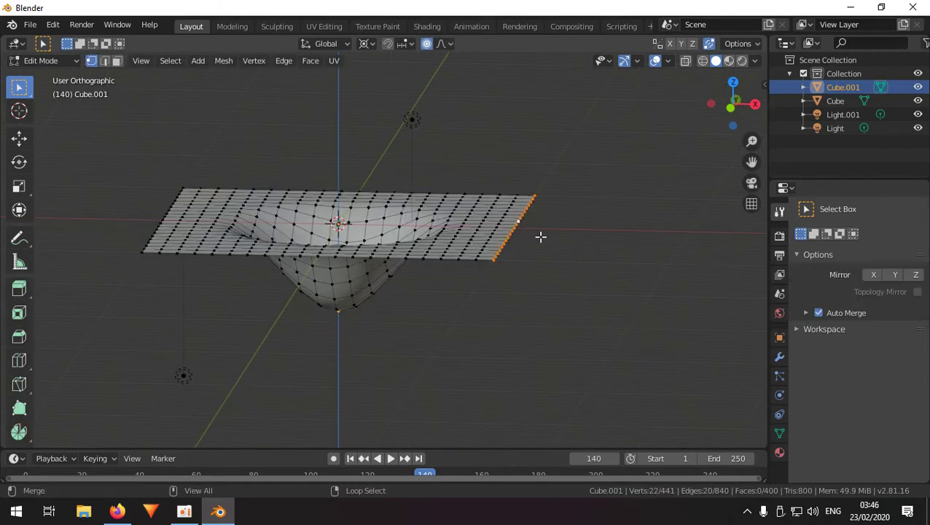
middle_click_drag(540, 237, 387, 249)
scroll(487, 229, "down", 6)
key("e")
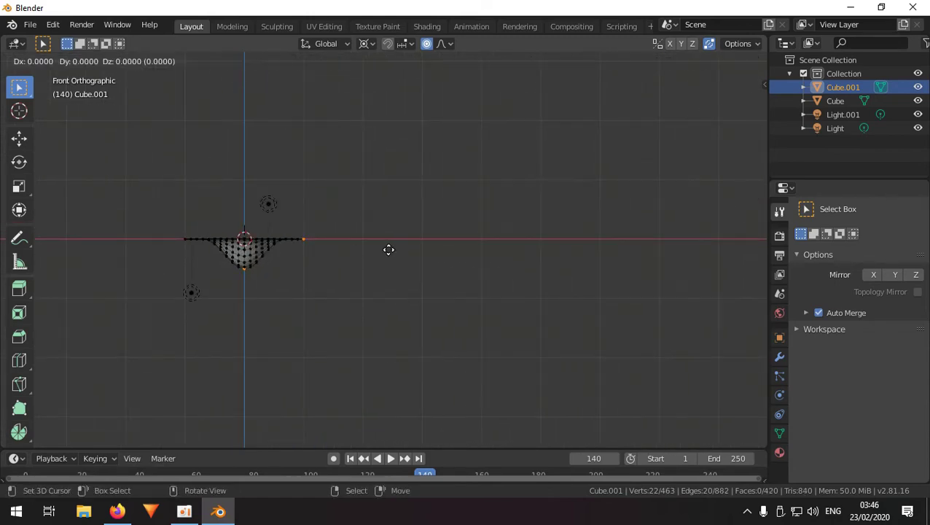
right_click(388, 249)
scroll(307, 291, "up", 3)
key("g")
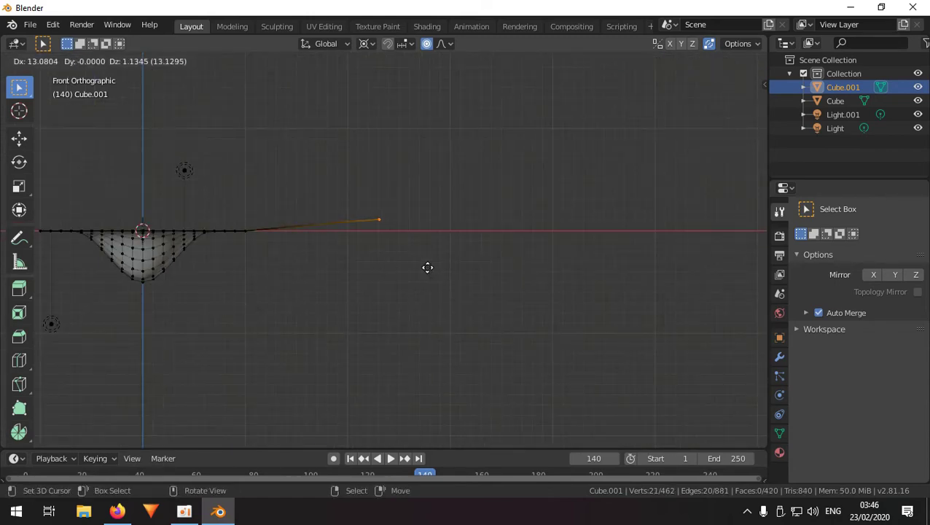
left_click(558, 273)
scroll(557, 273, "up", 2)
Try a third extrusion of the end edge, about 17.7 along X, and undo it
key("e")
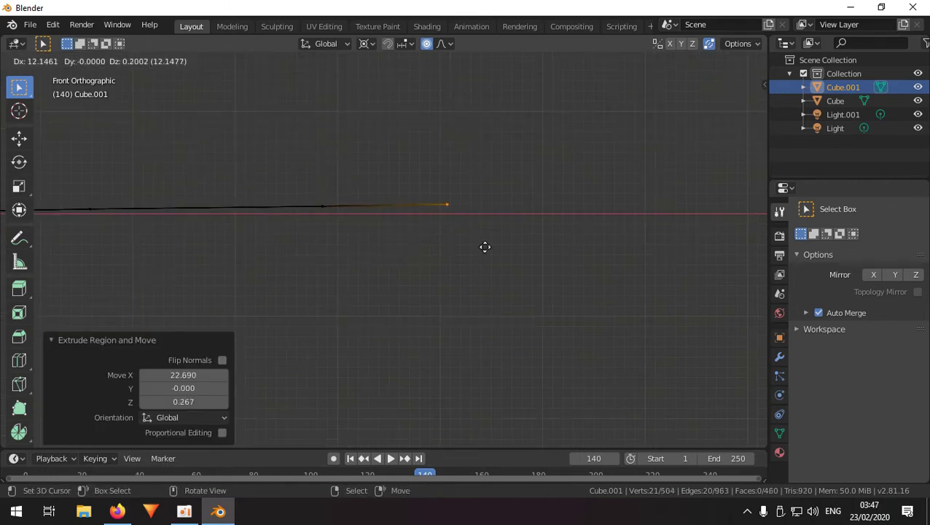
left_click(533, 252)
mouse_move(499, 252)
middle_mouse_down("shift")
mouse_move(289, 258)
mouse_move(500, 245)
middle_mouse_up("shift")
scroll(498, 242, "up", 2)
middle_click_drag(608, 242, 211, 253, "shift")
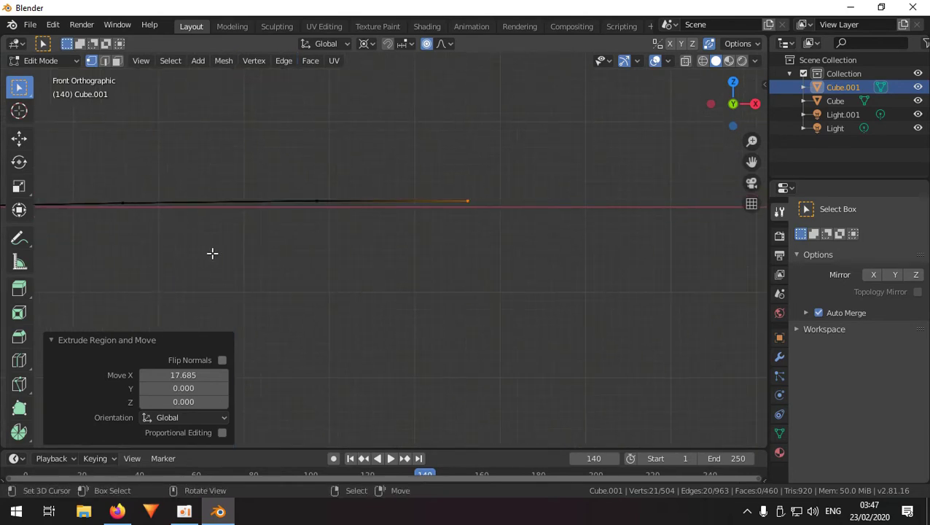
key("ctrl+z")
Inspect the extended plane and the sphere in wireframe and solid shading
middle_click_drag(291, 255, 542, 254, "shift")
mouse_move(250, 233)
middle_mouse_down("shift")
mouse_move(288, 225)
mouse_move(335, 239)
mouse_move(329, 264)
mouse_move(334, 243)
mouse_move(461, 222)
middle_mouse_up("shift")
key("shift+z")
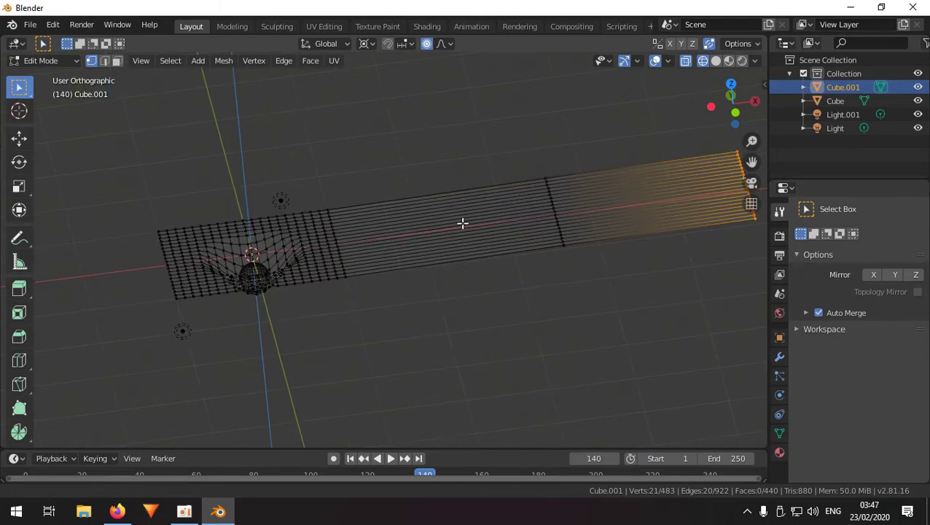
scroll(432, 231, "up", 2)
scroll(391, 230, "down", 4)
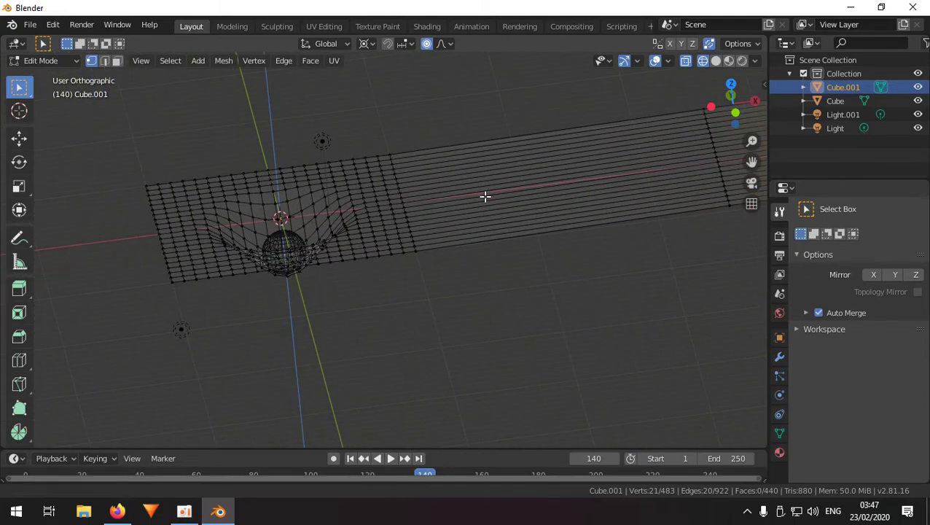
scroll(401, 211, "up", 6)
middle_click_drag(401, 211, 437, 278)
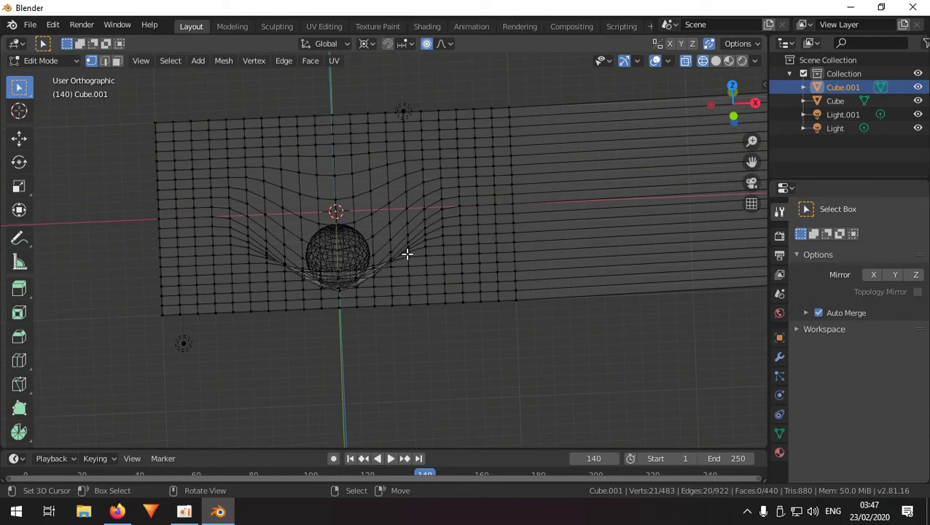
scroll(407, 253, "down", 3)
mouse_move(408, 247)
middle_mouse_down()
mouse_move(473, 235)
mouse_move(404, 237)
middle_mouse_up()
key("Tab")
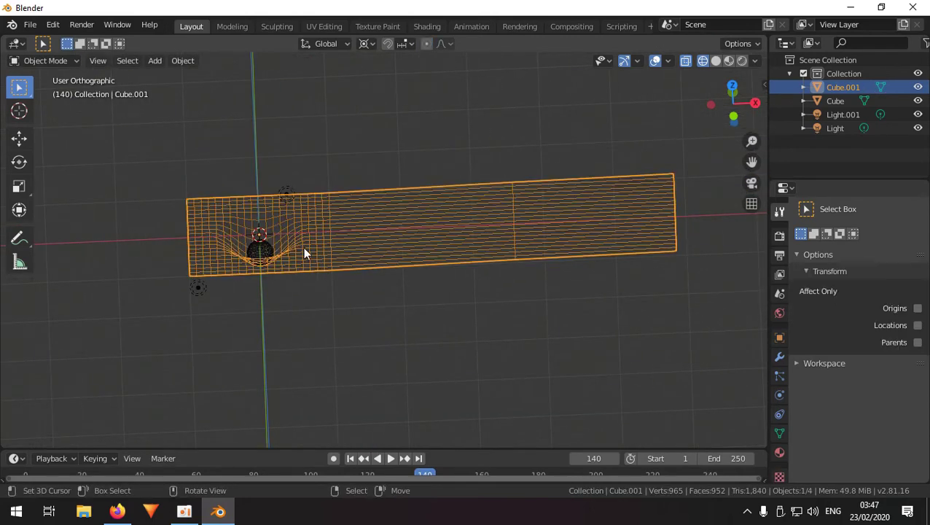
middle_click_drag(304, 249, 342, 242)
left_click(346, 239)
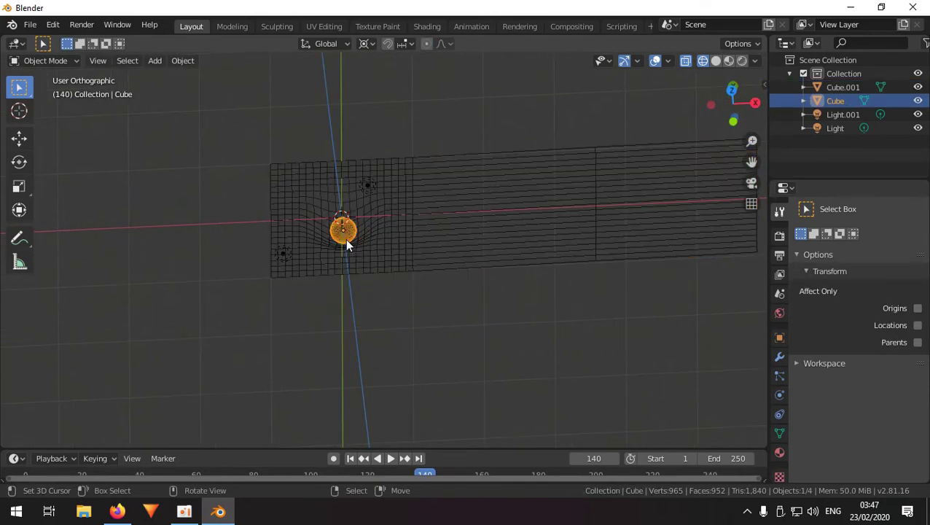
key("shift+z")
scroll(356, 240, "up", 4)
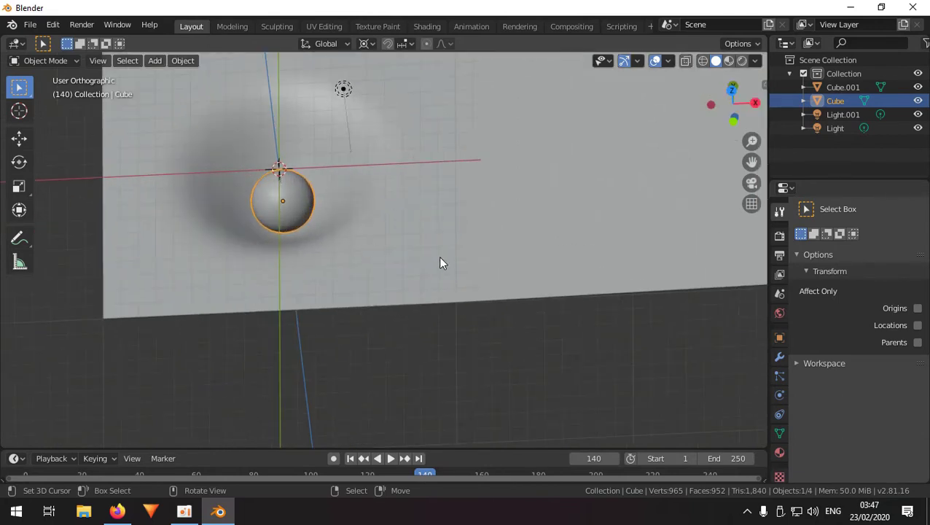
scroll(376, 262, "down", 5)
left_click(339, 239)
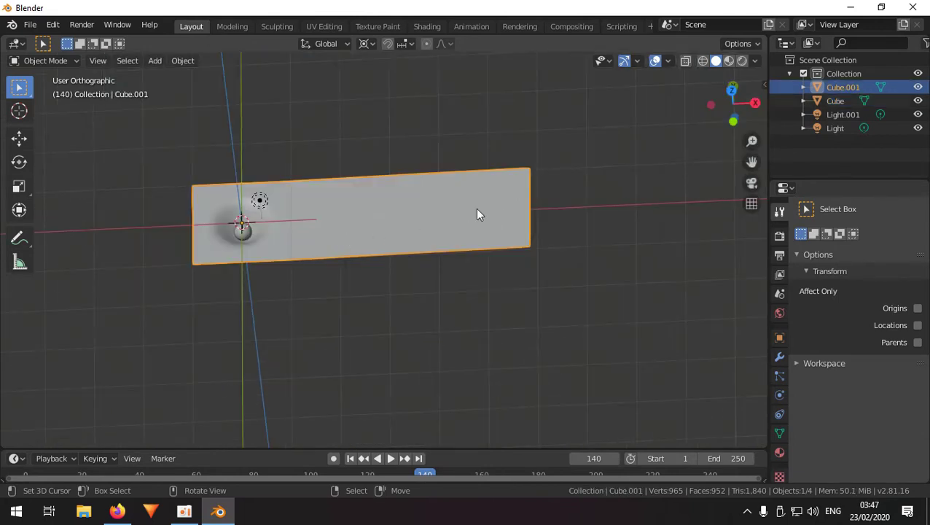
In front wireframe view, move the plane's extruded end edge 0.046 along X and -0.093 along Z with smooth proportional editing
key("shift+z")
key("KP_1")
scroll(457, 193, "up", 3)
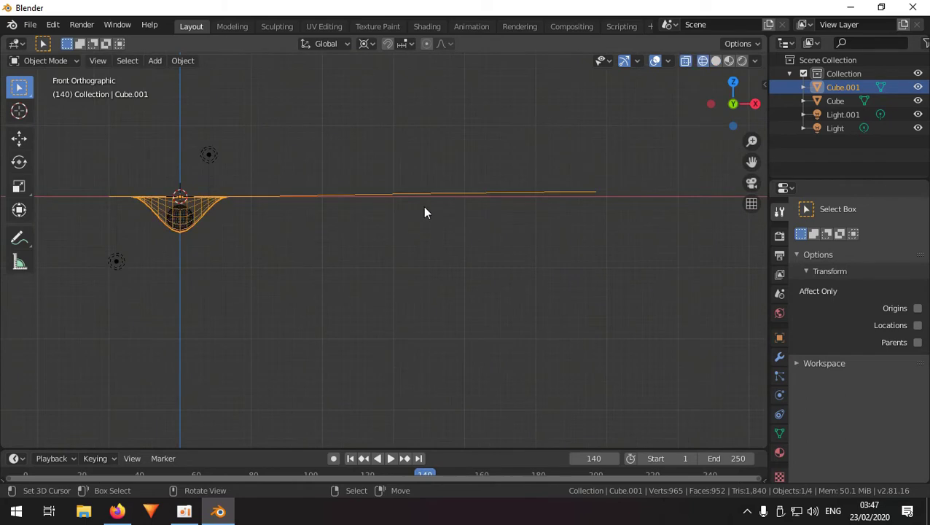
middle_click_drag(467, 211, 485, 230, "shift")
key("Tab")
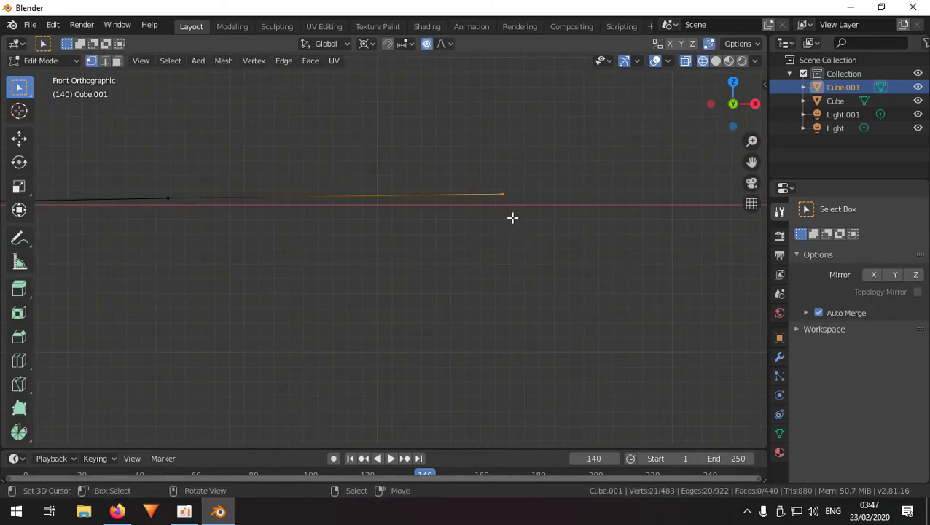
key("g")
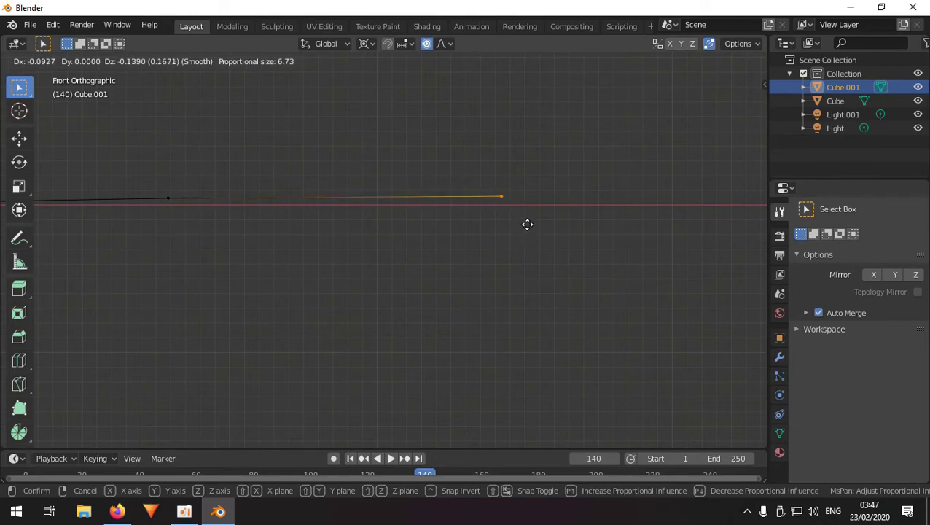
left_click(528, 224)
scroll(577, 228, "up", 4, "ctrl")
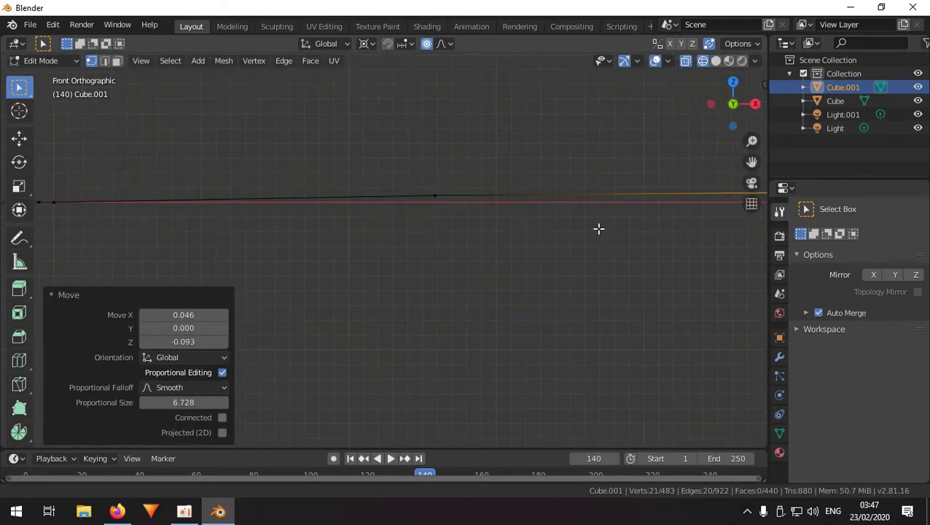
scroll(581, 224, "down", 3)
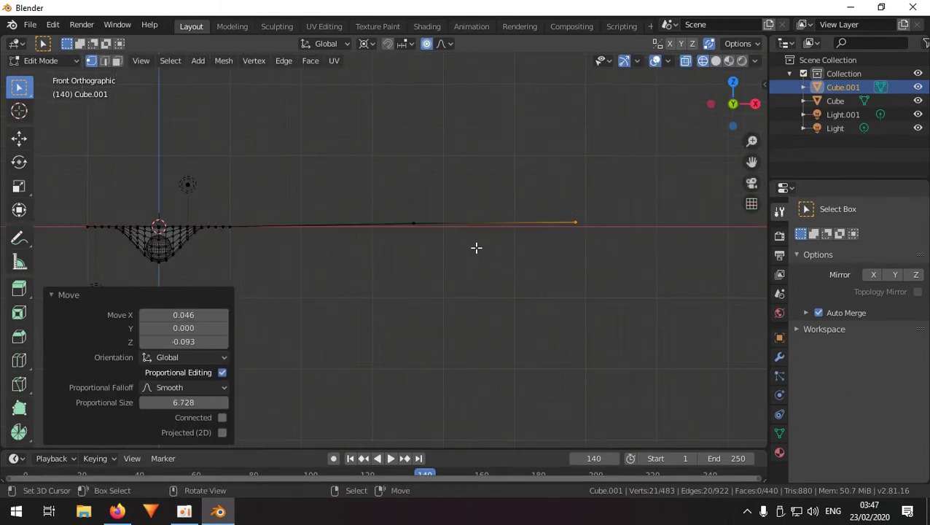
mouse_move(476, 247)
middle_mouse_down("shift")
mouse_move(553, 238)
mouse_move(479, 236)
middle_mouse_up("shift")
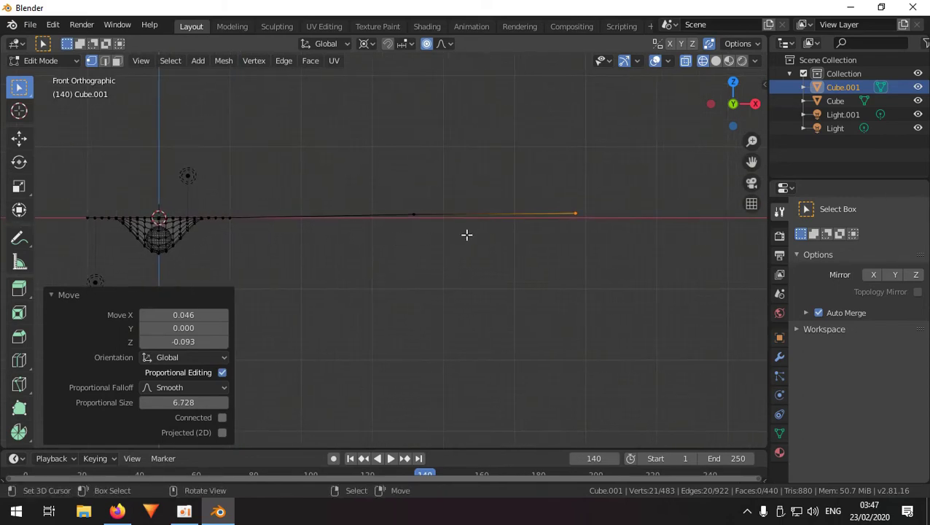
scroll(363, 244, "down", 4)
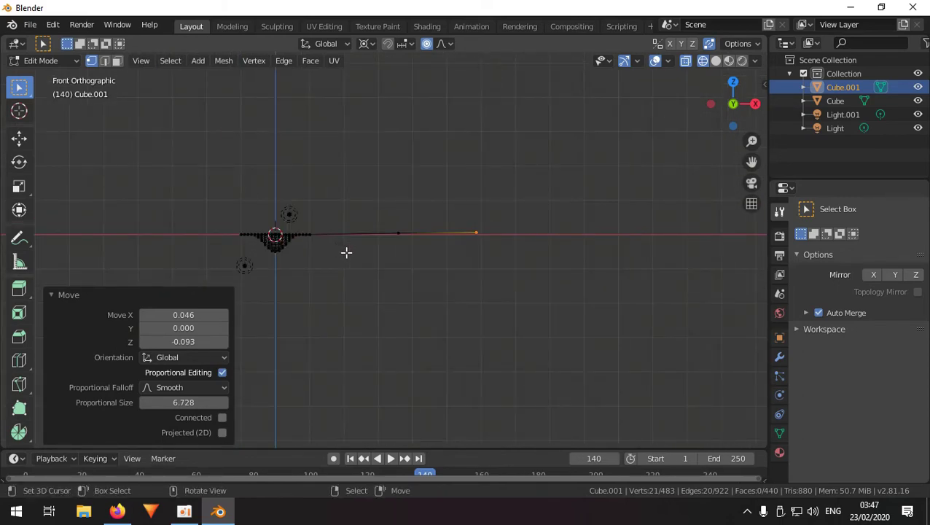
Snap the 3D cursor to the selected end edge and select the entire plane mesh
key("shift+s")
left_click(430, 266)
key("alt+a")
key("b")
left_click_drag(594, 283, 164, 198)
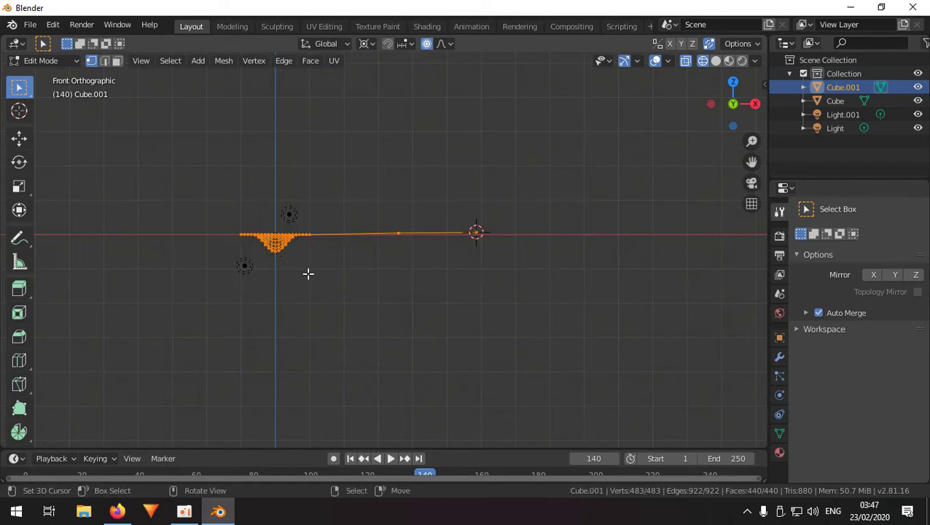
Duplicate the plane mesh and mirror the copy about the 3D cursor with a scale of -1 along X
key("shift+d")
key("s")
key("x")
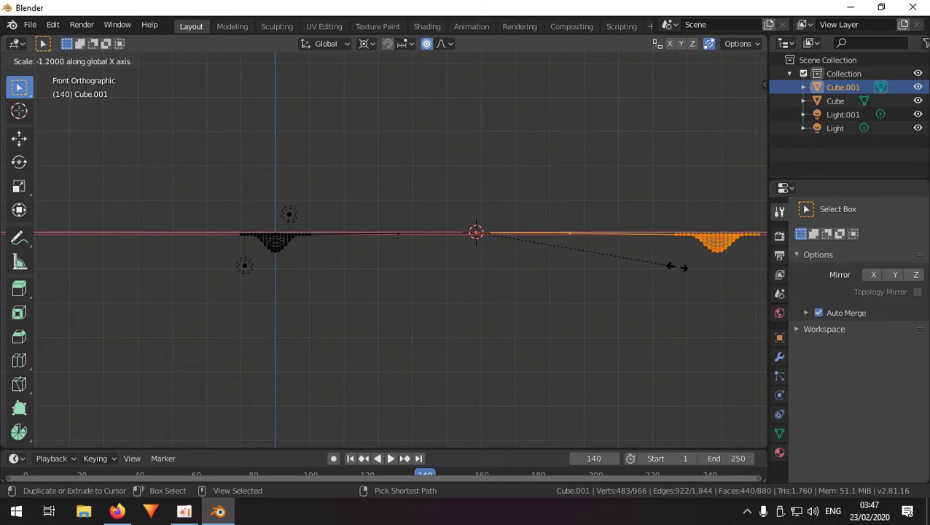
left_click(649, 266)
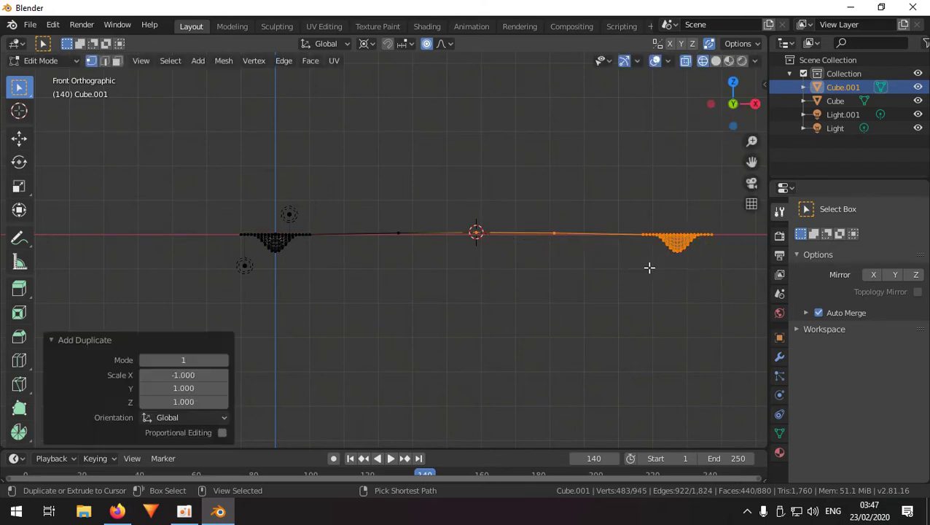
middle_click_drag(538, 249, 490, 243)
scroll(539, 255, "up", 3)
middle_click_drag(575, 264, 399, 276, "shift")
scroll(400, 270, "up", 3)
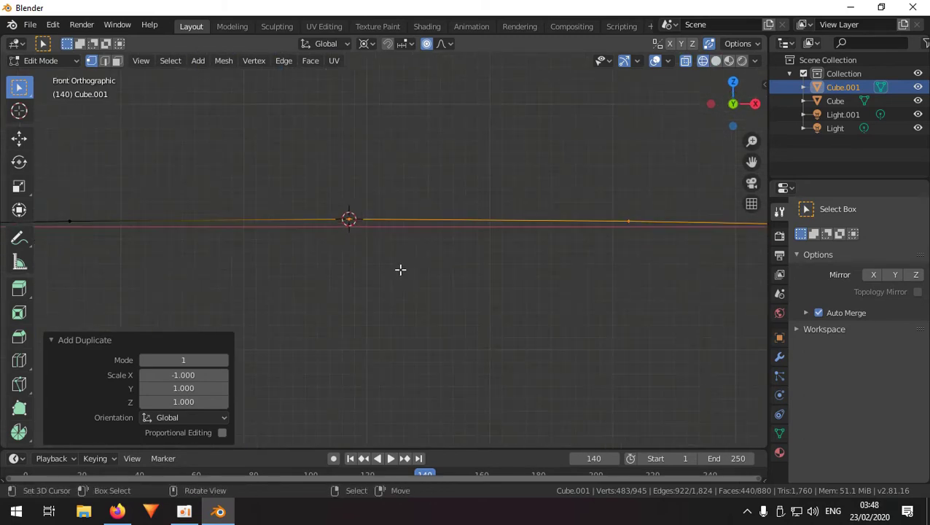
Select the seam vertices where the two mirrored halves meet, and inspect the join and the whole surface in Object Mode
scroll(400, 260, "down", 5)
key("alt+a")
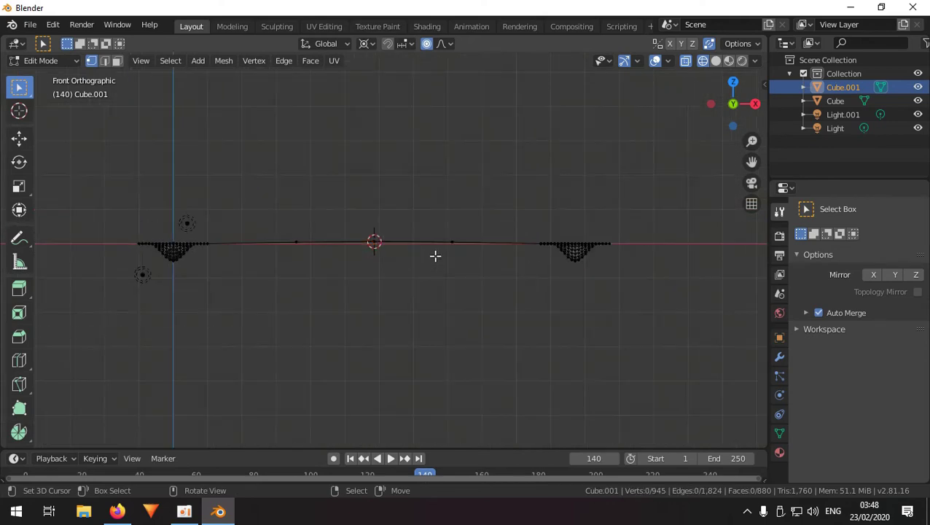
key("b")
left_click_drag(308, 282, 324, 290)
scroll(364, 281, "up", 4)
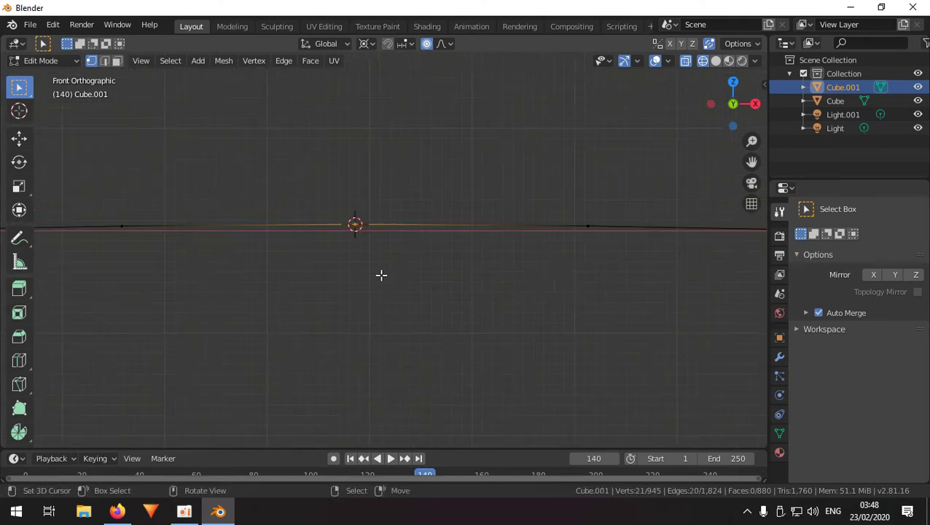
middle_click_drag(380, 266, 441, 280, "shift")
scroll(436, 274, "down", 5)
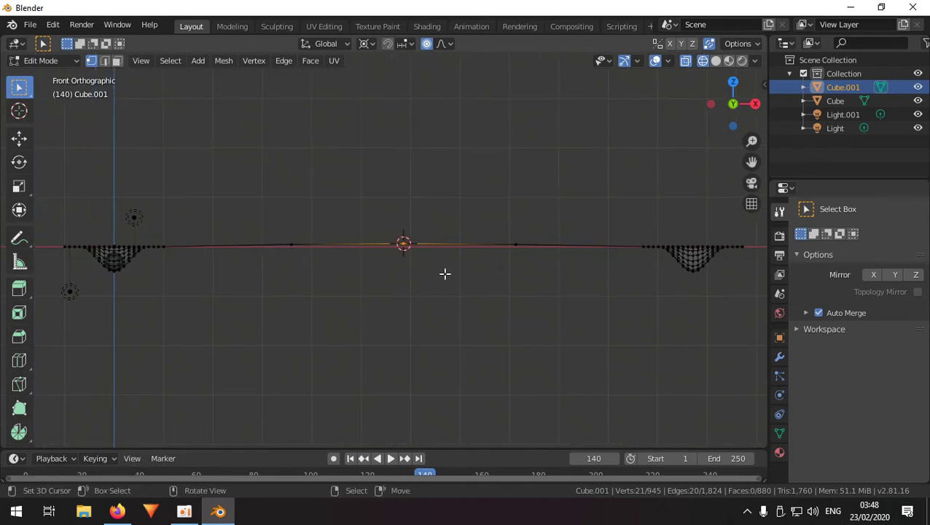
key("Tab")
scroll(565, 288, "down", 1)
left_click(562, 287)
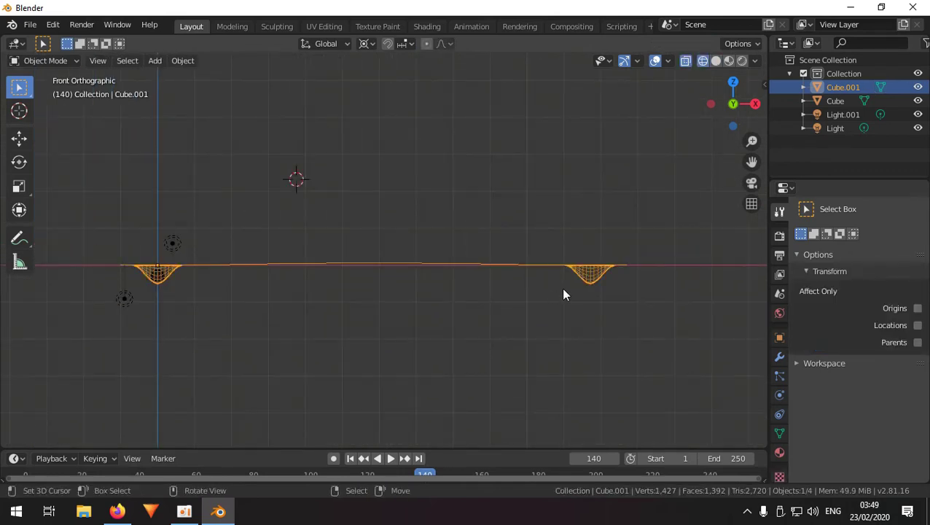
Box-select the mirrored dented end in Edit Mode and move it along X toward the middle of the surface
key("alt+a")
key("b")
left_click_drag(508, 231, 657, 312)
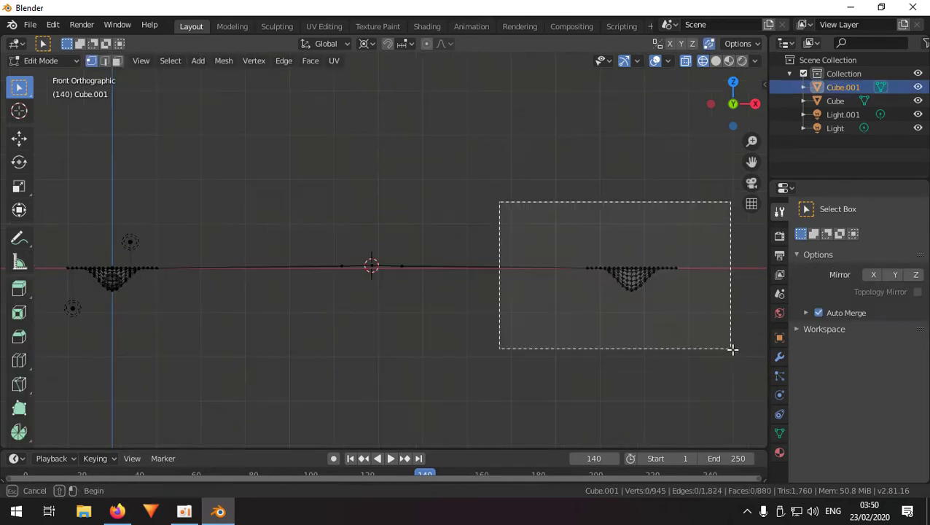
left_click_drag(731, 349, 732, 349)
key("g")
key("x")
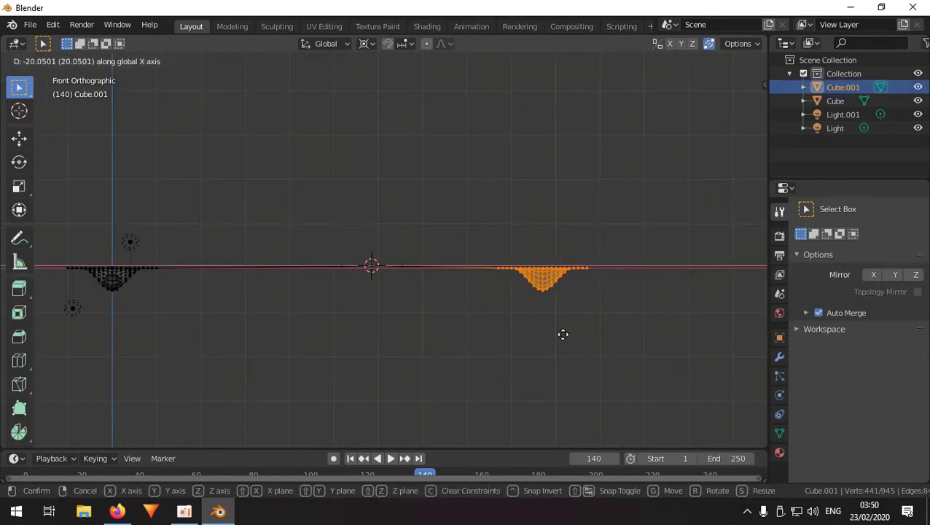
left_click(510, 339)
Select the dented end nearest the sphere and move it 39 along X toward the middle
key("ctrl+i")
key("g")
key("x")
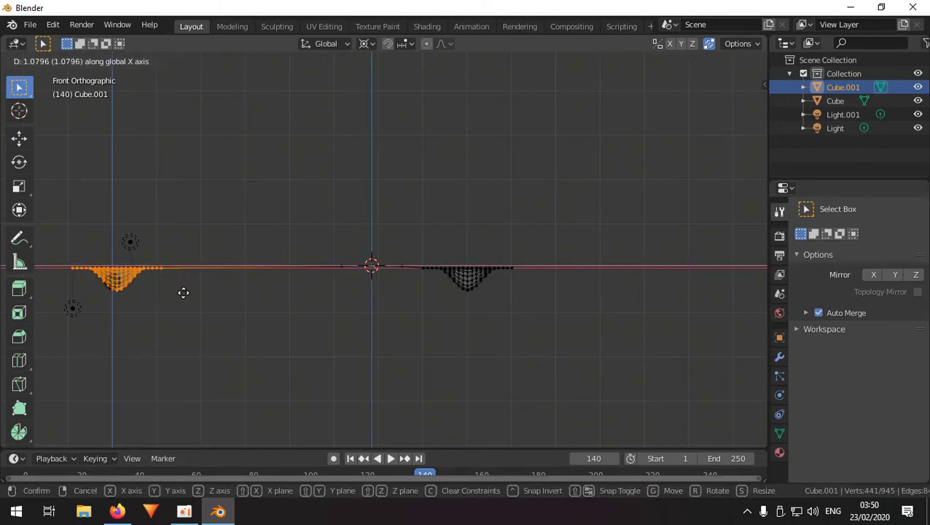
left_click(350, 283)
In top view, select the edge row between the middle row and the mirrored end and move it -5 along X
key("KP_7")
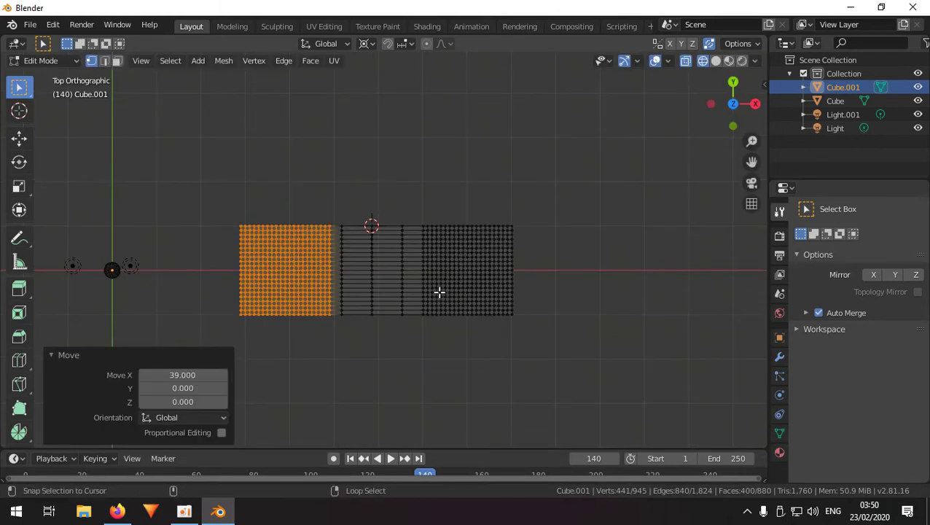
scroll(430, 299, "up", 2)
scroll(417, 303, "up", 3)
left_click(466, 314, "alt")
key("g")
key("x")
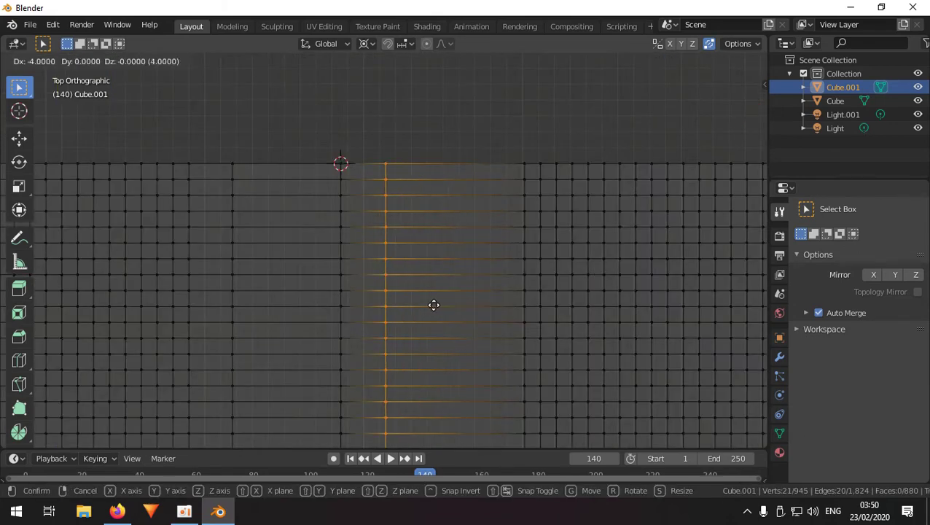
left_click(426, 305)
scroll(445, 320, "down", 1)
middle_click_drag(445, 320, 472, 286, "shift")
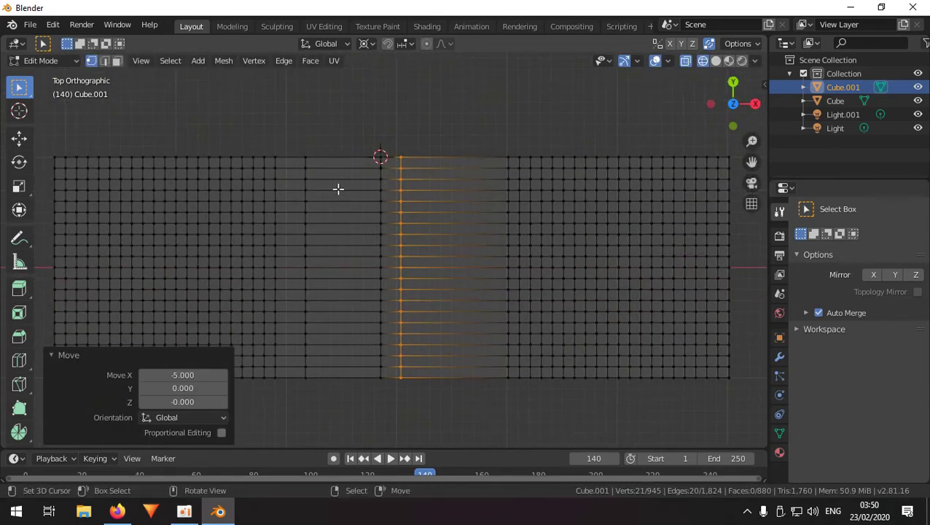
Box-select the matching edge row on the other side of the middle row and move it 5 along X
key("alt+a")
key("b")
left_click_drag(288, 137, 326, 433)
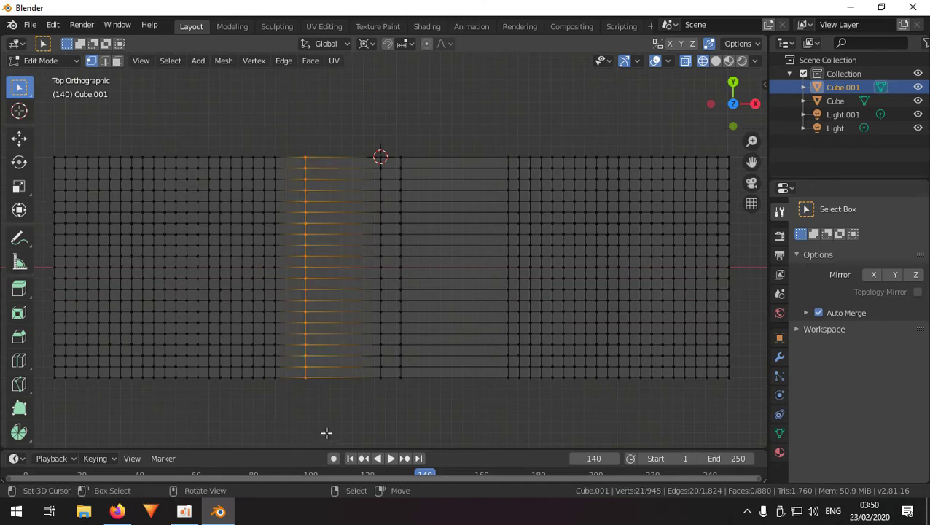
key("g")
key("x")
left_click(408, 322)
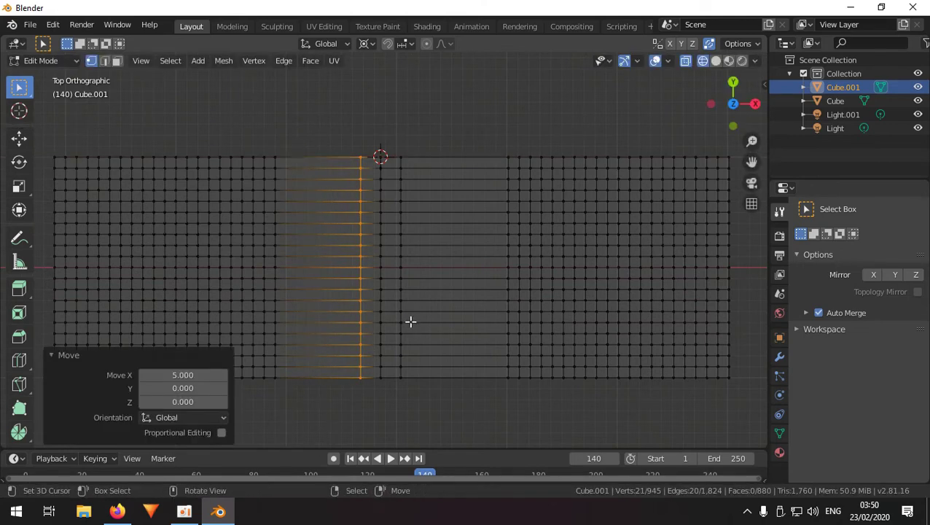
In front view, place the 3D cursor on the flat part and flatten the three middle edge rows to it with a Z scale of 0
middle_click_drag(409, 322, 436, 257)
key("KP_1")
scroll(405, 312, "up", 4)
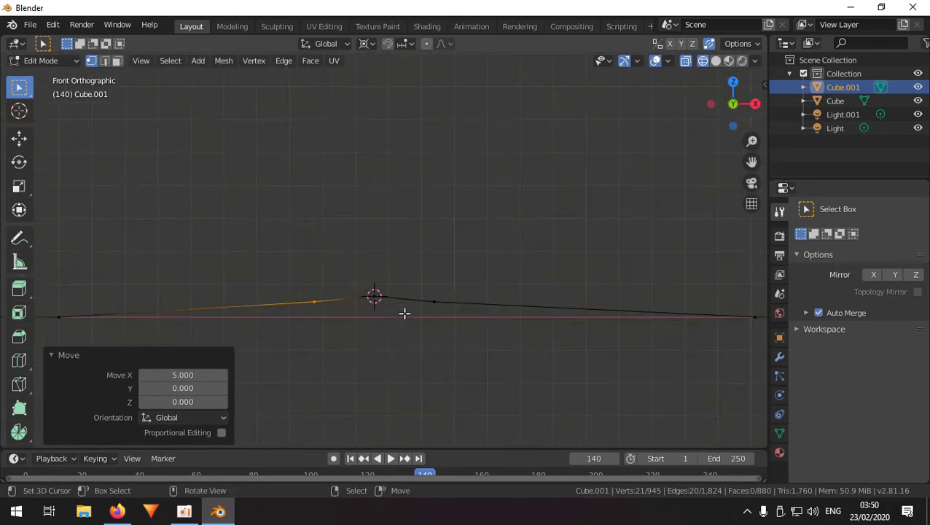
right_click(241, 277, "shift")
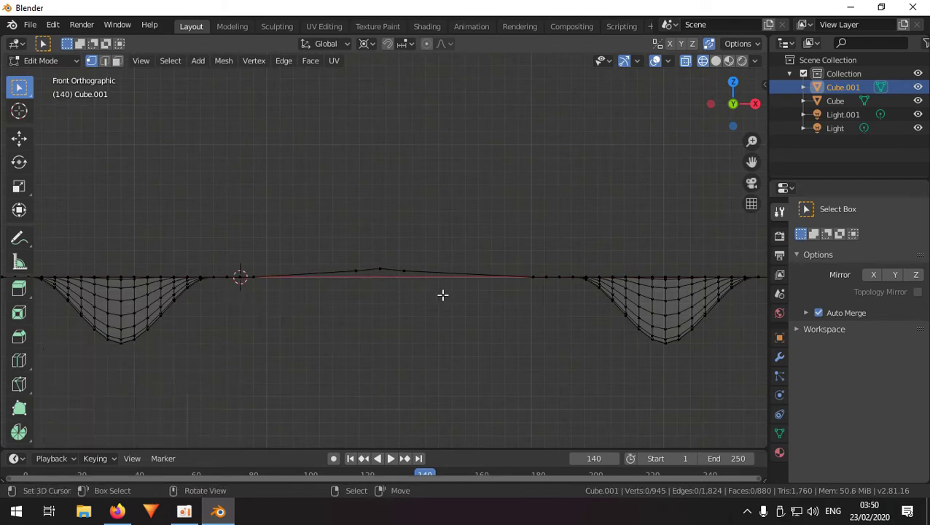
key("b")
left_click_drag(519, 304, 343, 255)
key("s")
key("z")
key("0")
key("Return")
scroll(407, 367, "down", 1)
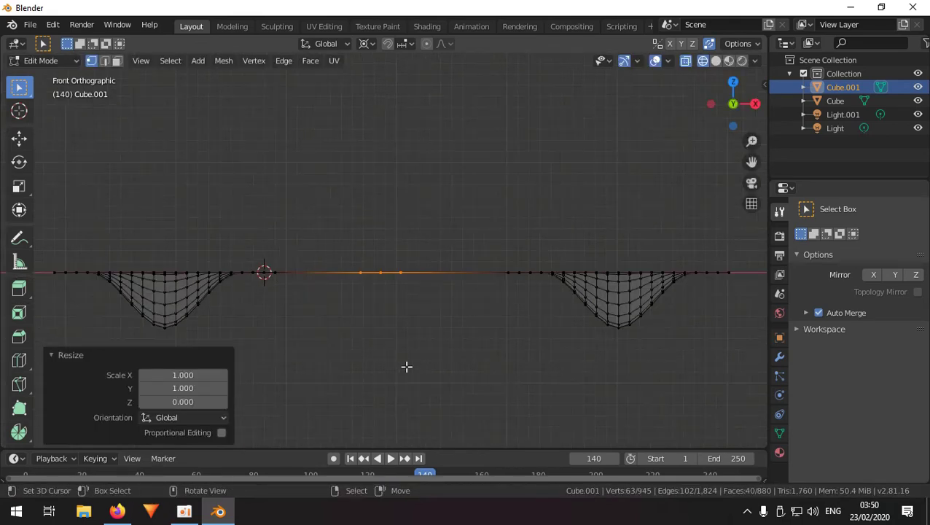
Select the lowest vertices of both dents and enable proportional editing with Smooth falloff
scroll(407, 365, "up", 3)
middle_click_drag(407, 361, 516, 330, "shift")
scroll(510, 332, "down", 2)
scroll(528, 333, "down", 3)
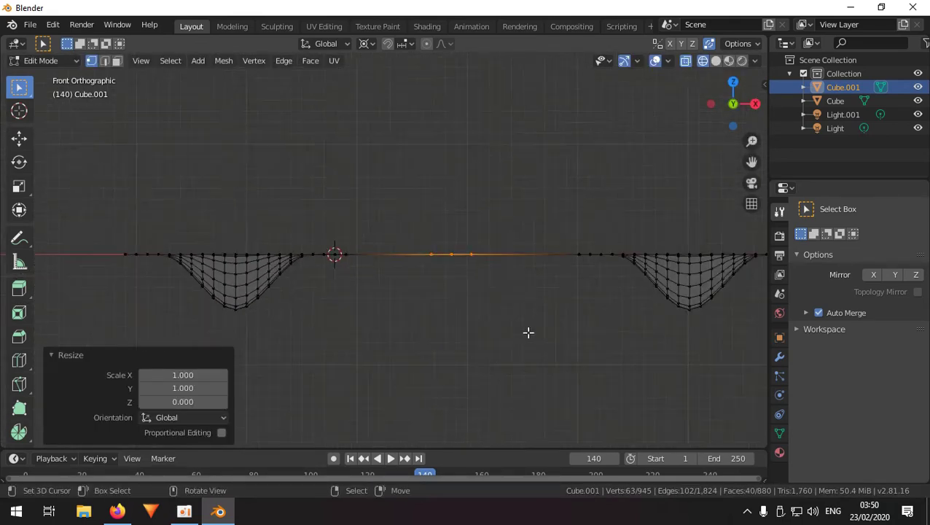
scroll(481, 306, "up", 4)
scroll(487, 311, "down", 3)
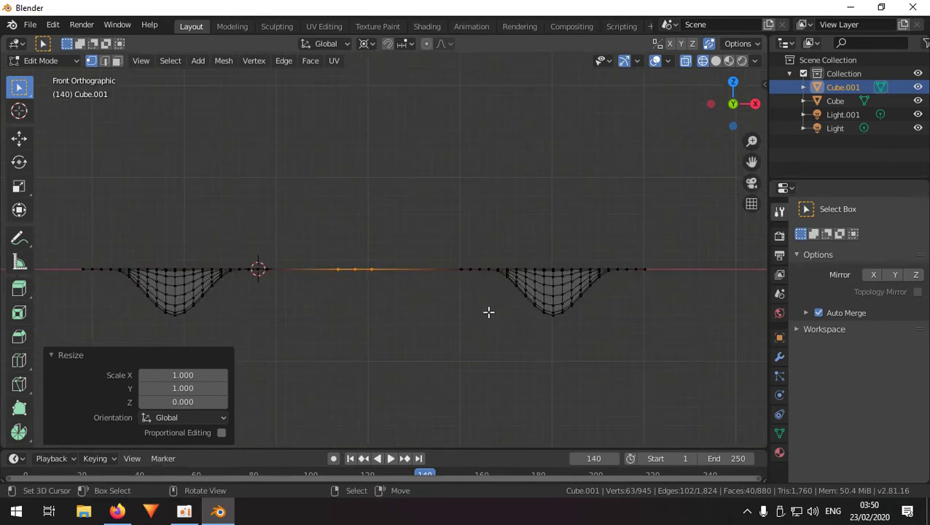
left_click(550, 328)
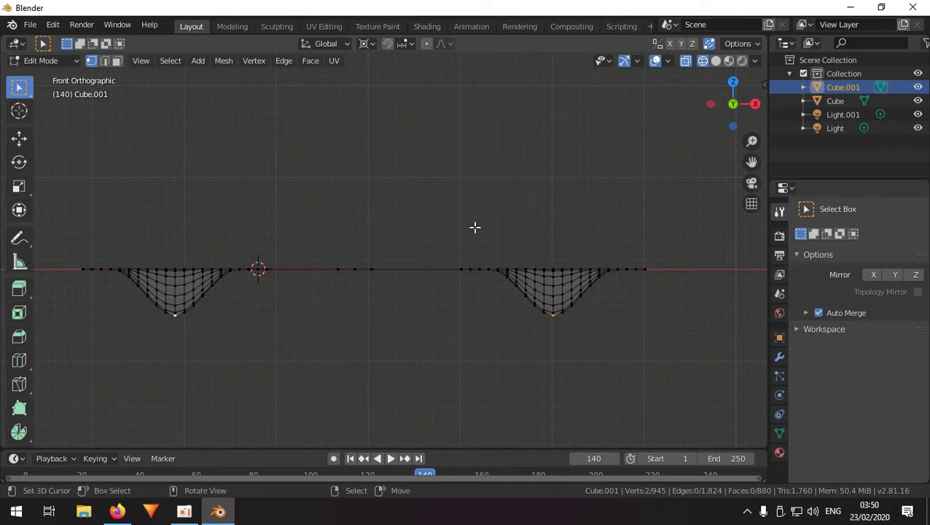
left_click(444, 45)
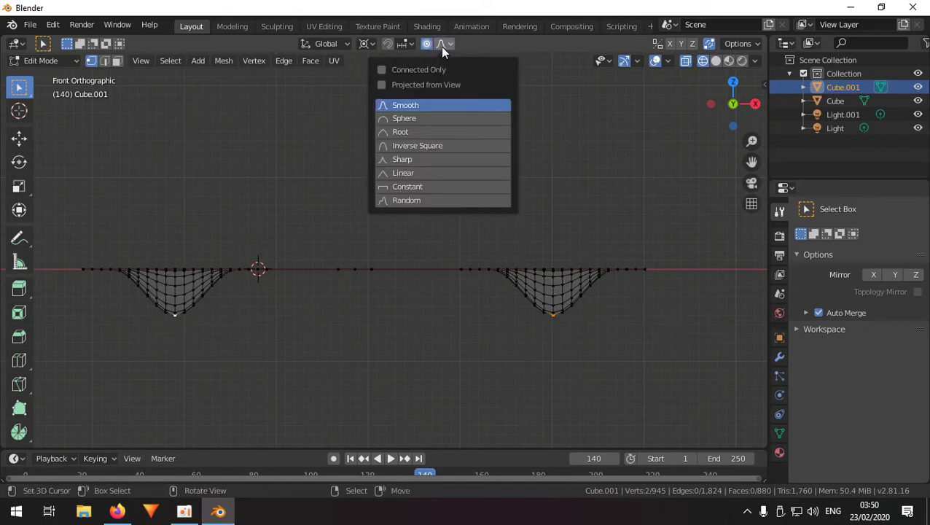
Move both dent bottoms -3 along Z with a proportional size of about 30.9
key("g")
key("z")
scroll(482, 299, "down", 14)
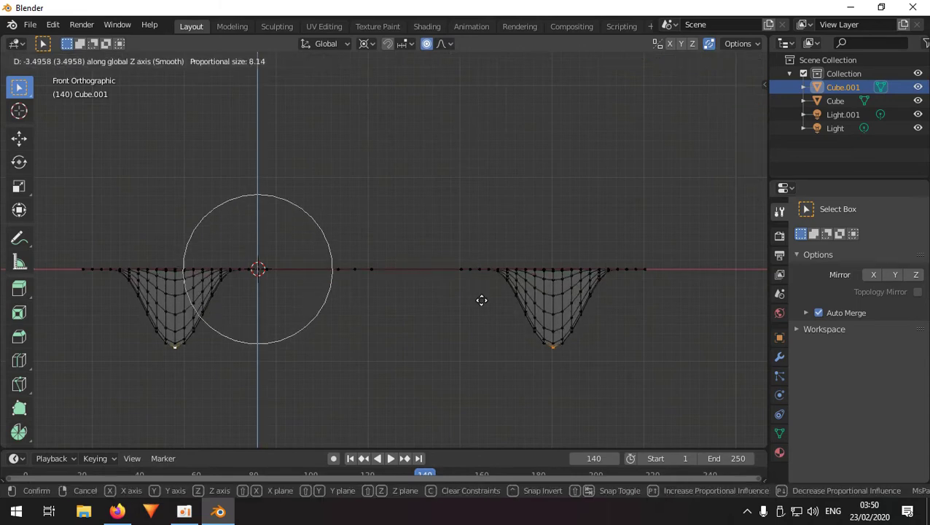
scroll(482, 317, "down", 5)
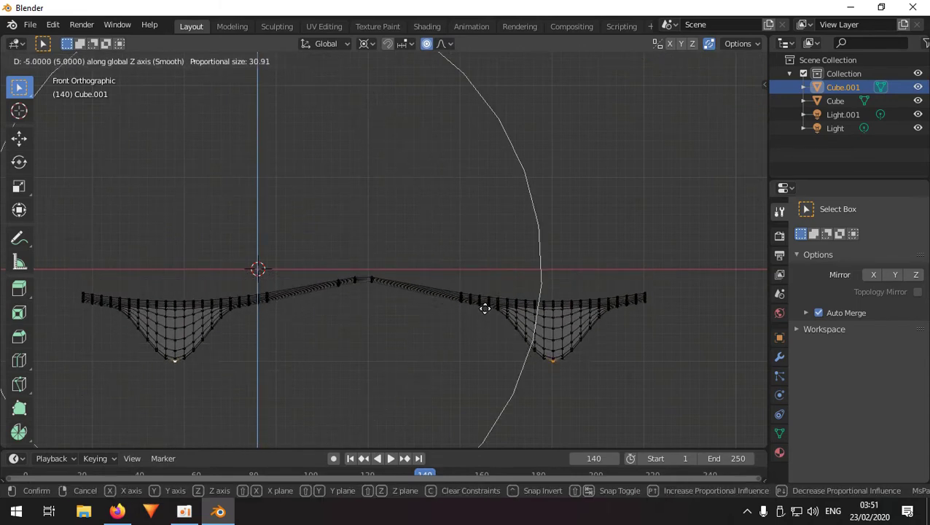
left_click(485, 298)
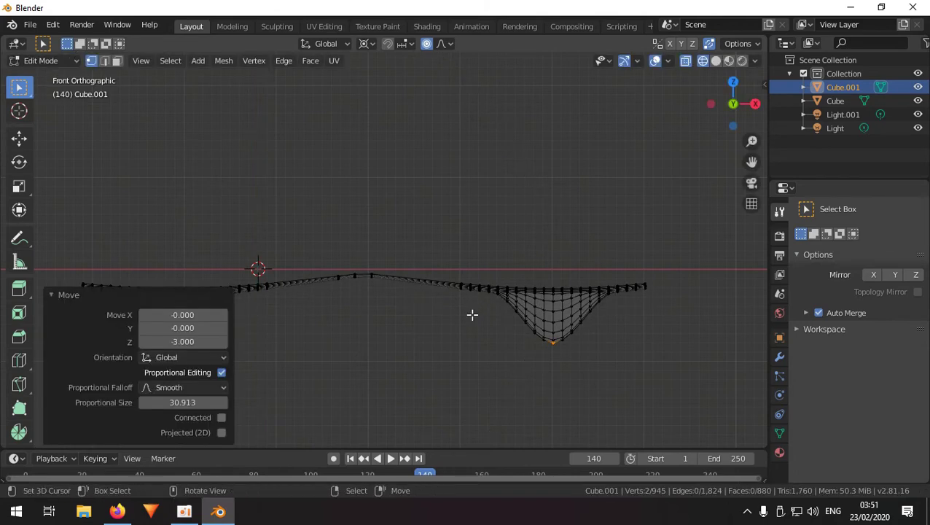
Select the far dented half together with its adjoining middle edge row and move it -80 along X
scroll(471, 313, "down", 3)
middle_click_drag(471, 314, 490, 278, "shift")
scroll(403, 299, "down", 3)
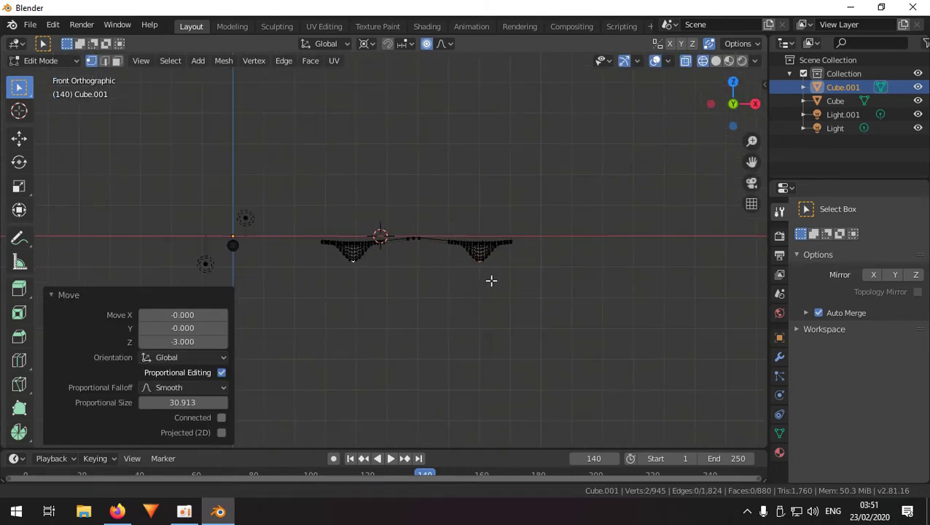
key("b")
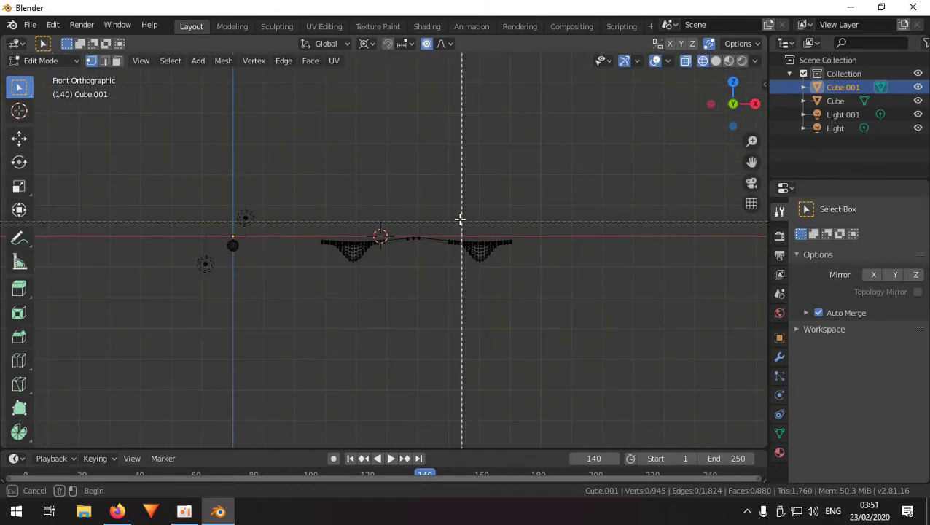
left_click(422, 212)
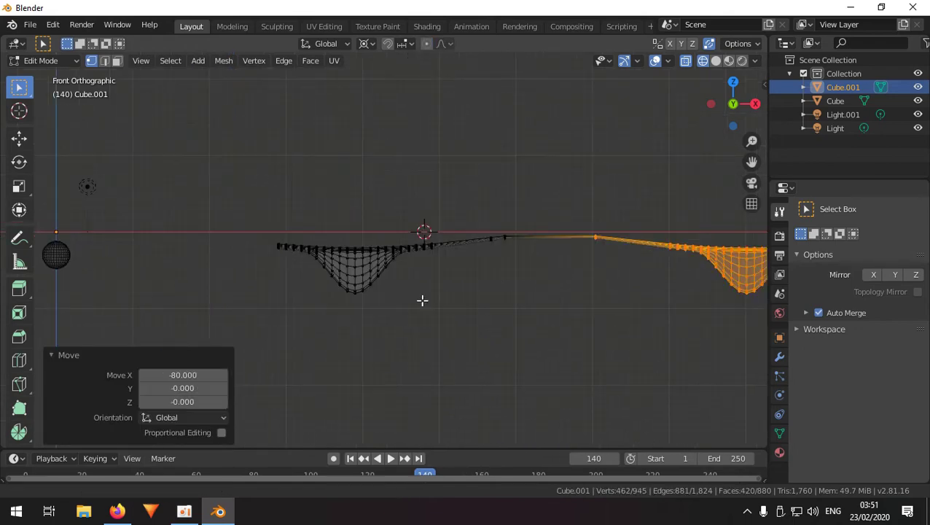
Switch to solid shading and align the middle edge row to the 3D cursor with an X scale of 0
middle_click_drag(422, 300, 391, 301, "shift")
key("shift+z")
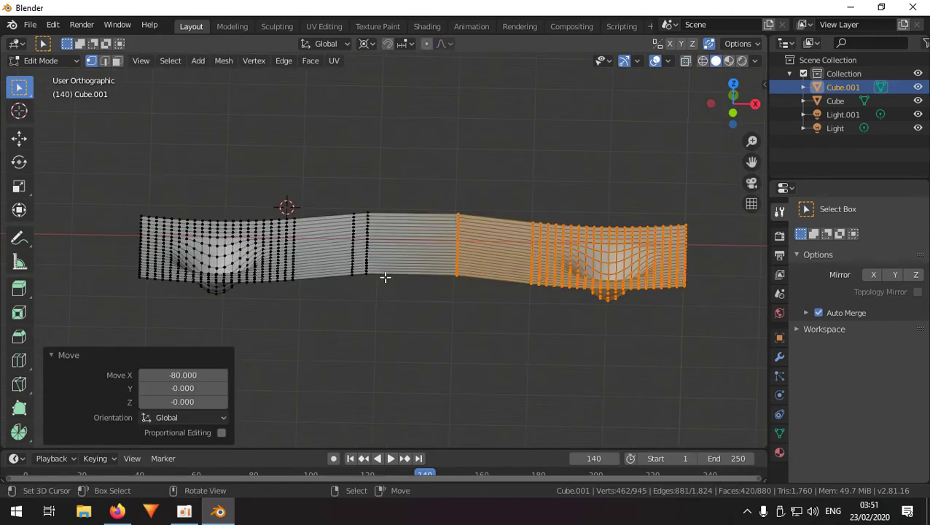
key("KP_1")
key("s")
key("x")
key("0")
key("Return")
Select the face strip on the sphere side of the middle edge row and inspect the surface's profile in front view
scroll(475, 274, "down", 2)
mouse_move(456, 248)
middle_mouse_down()
mouse_move(389, 256)
mouse_move(424, 308)
mouse_move(408, 312)
middle_mouse_up()
scroll(401, 280, "up", 3)
scroll(397, 280, "down", 2)
scroll(407, 311, "up", 3)
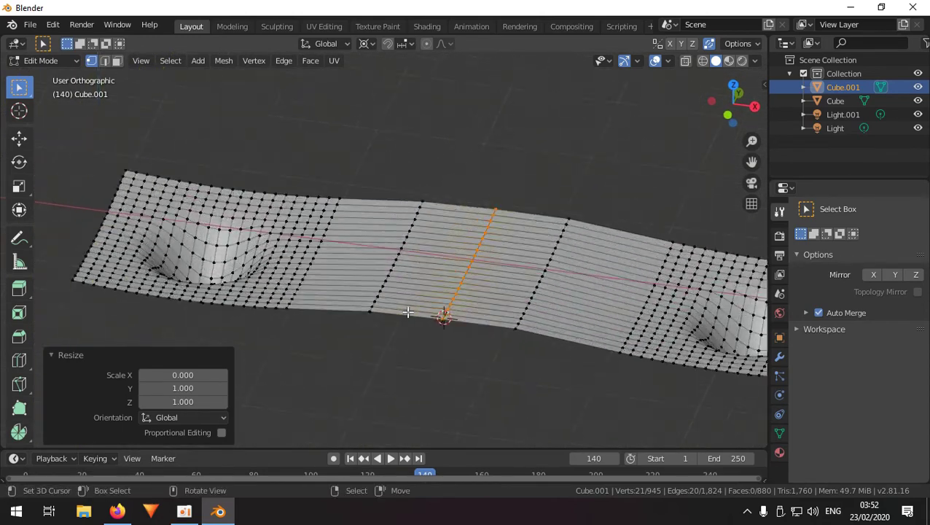
scroll(411, 318, "down", 3)
left_click(410, 266, "ctrl+alt+shift")
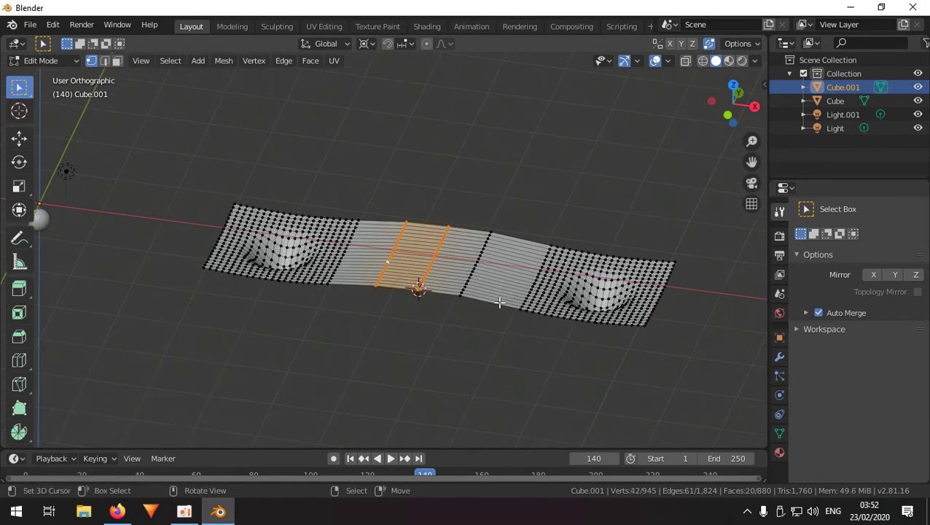
key("KP_1")
scroll(475, 305, "up", 3)
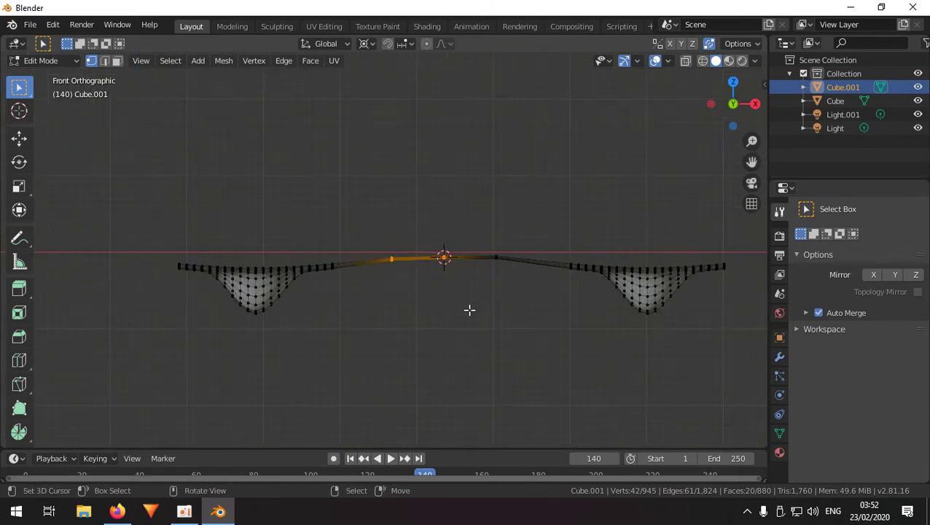
scroll(469, 309, "down", 3)
middle_click_drag(433, 309, 442, 291, "shift")
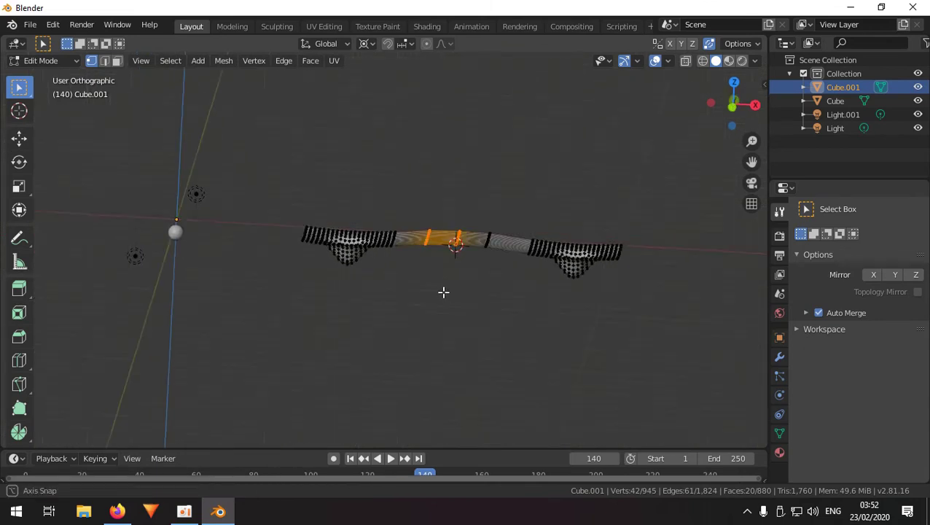
Select the two wide face strips that adjoin the dented ends, leaving out the strips beside the middle edge row
left_click(505, 253, "ctrl+alt")
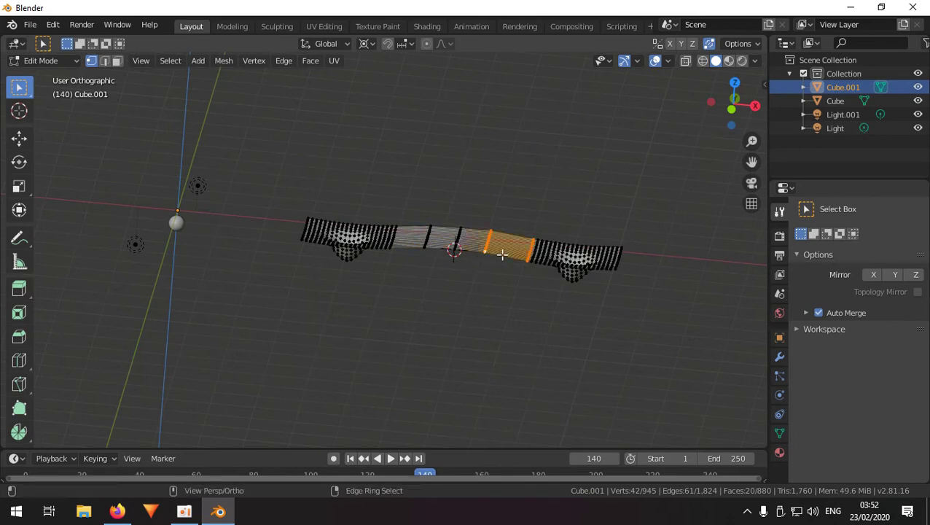
left_click(415, 245, "ctrl+alt+shift")
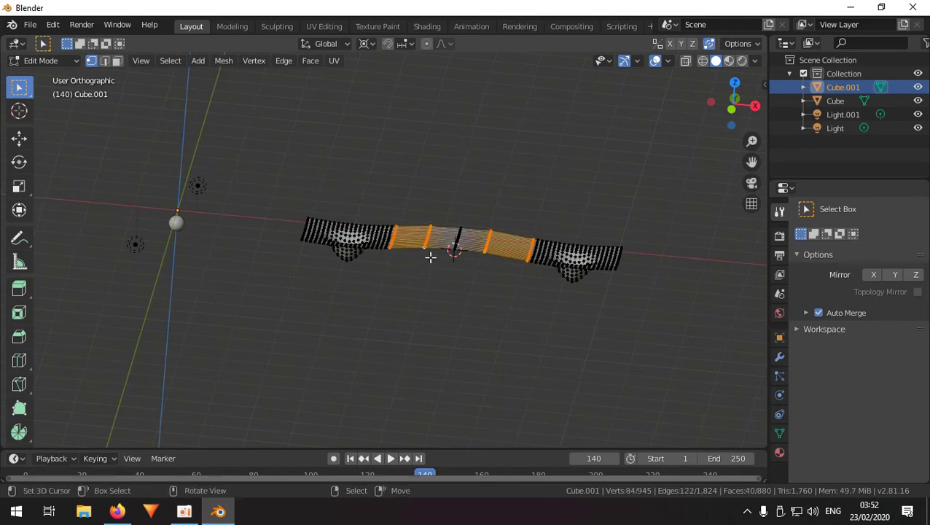
left_click(442, 255, "ctrl+alt")
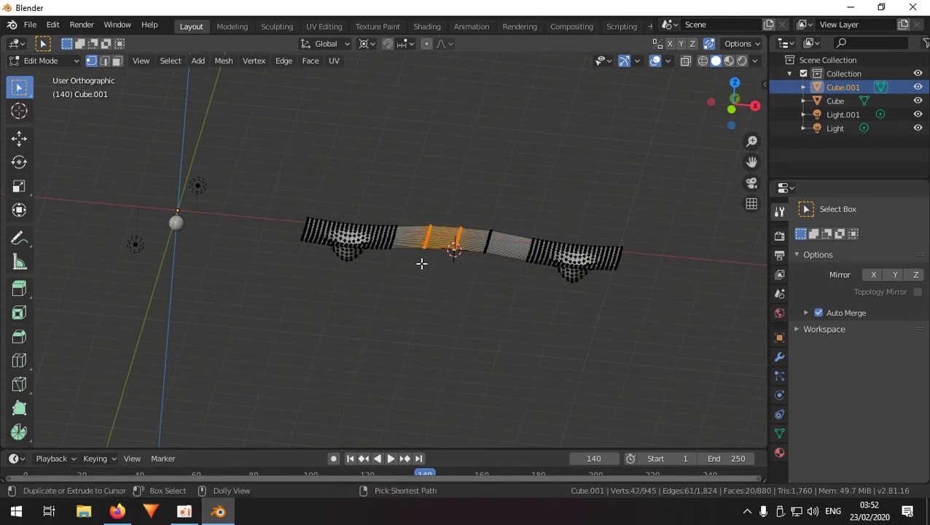
left_click(410, 255, "ctrl+alt")
left_click(493, 260, "ctrl+alt+shift")
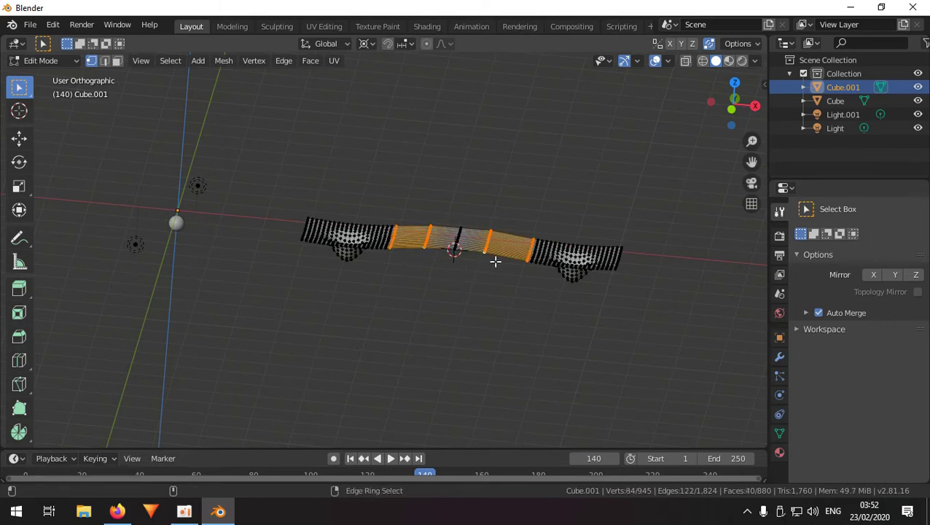
scroll(500, 304, "up", 4)
scroll(500, 303, "down", 3)
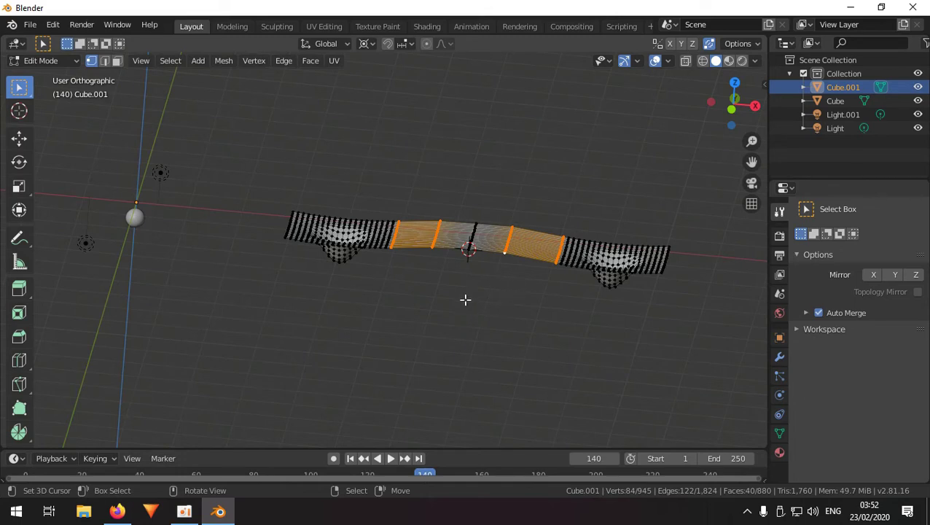
Select the middle edge row in wireframe display and examine the curved surface's profile between the dents in front view
key("KP_1")
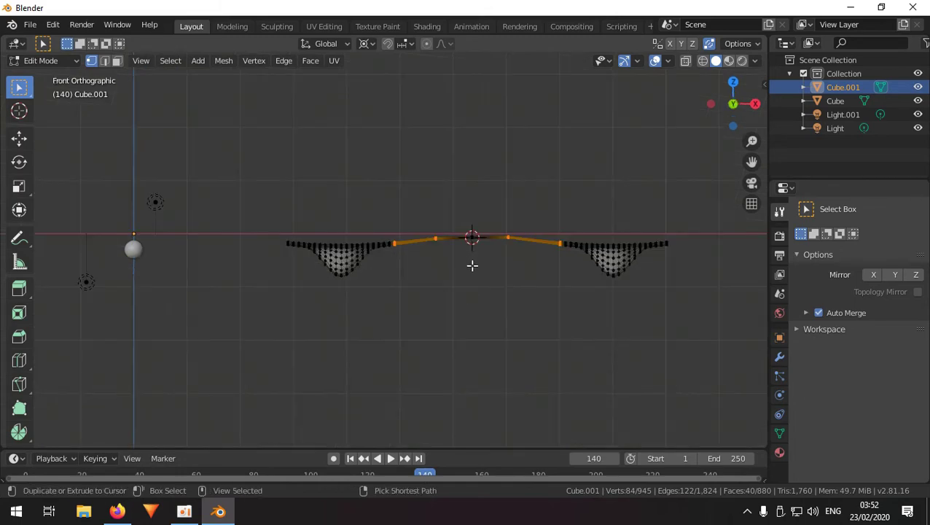
scroll(475, 269, "down", 1)
scroll(452, 282, "up", 5)
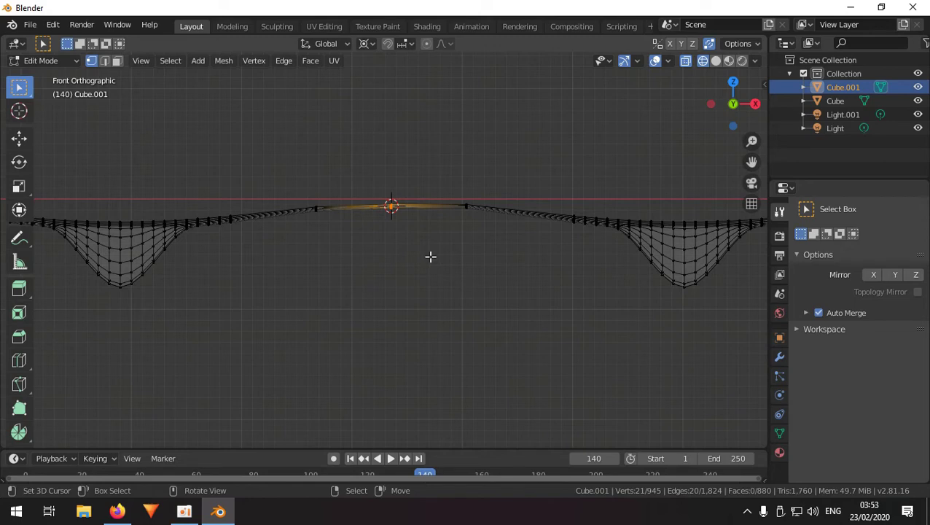
scroll(430, 257, "down", 4)
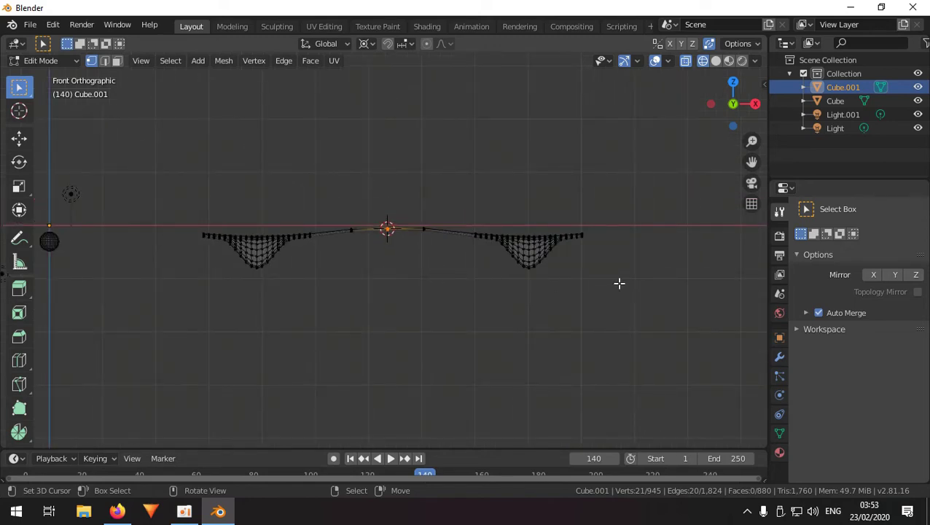
key("b")
mouse_move(619, 283)
left_mouse_down()
mouse_move(536, 257)
mouse_move(151, 196)
mouse_move(611, 328)
left_mouse_up()
key("shift+z")
key("b")
key("Escape")
key("alt+z")
key("b")
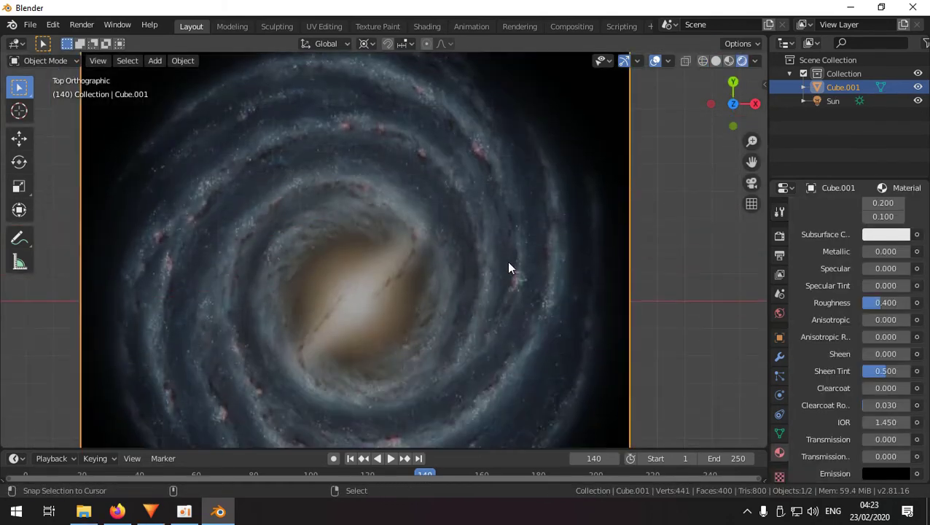
Examine how the galaxy texture follows the dented square plane from the top and at a low oblique angle
scroll(506, 266, "down", 3)
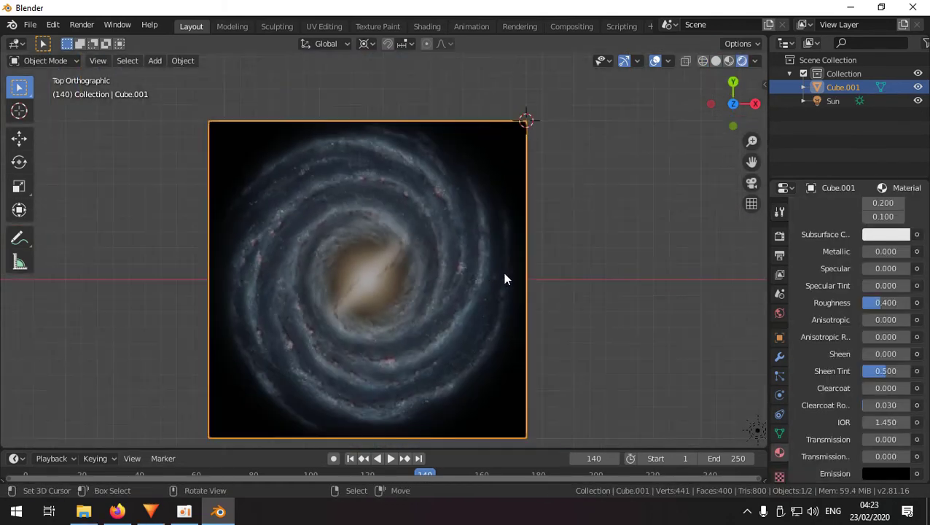
middle_click_drag(504, 276, 536, 275, "shift")
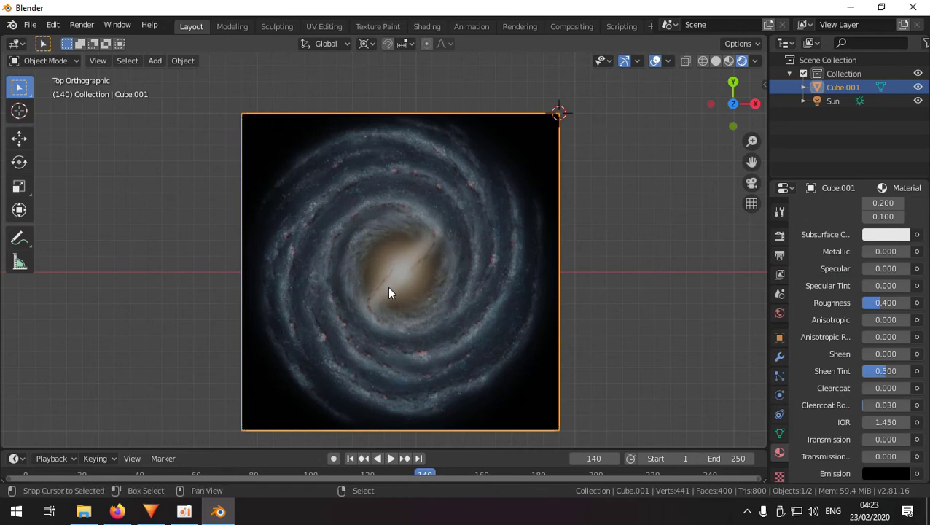
middle_click_drag(387, 286, 466, 286, "shift")
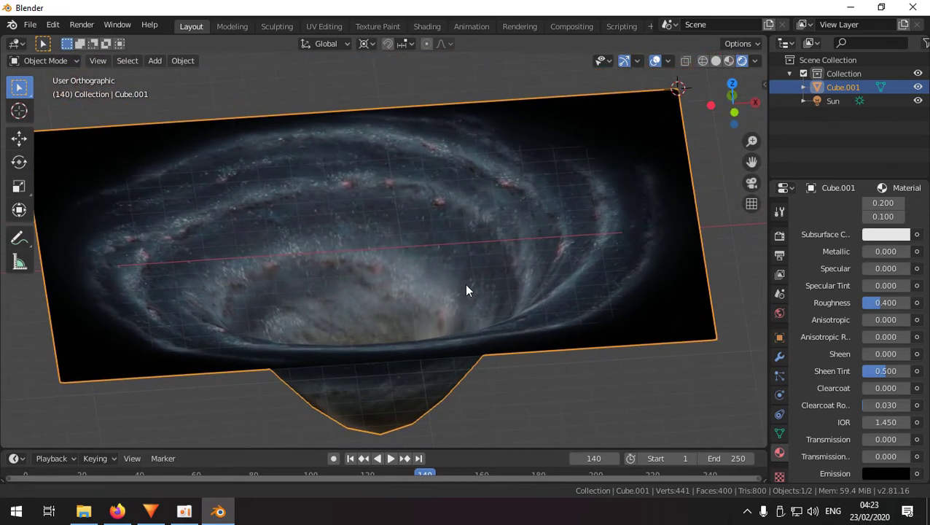
middle_click_drag(430, 319, 414, 299)
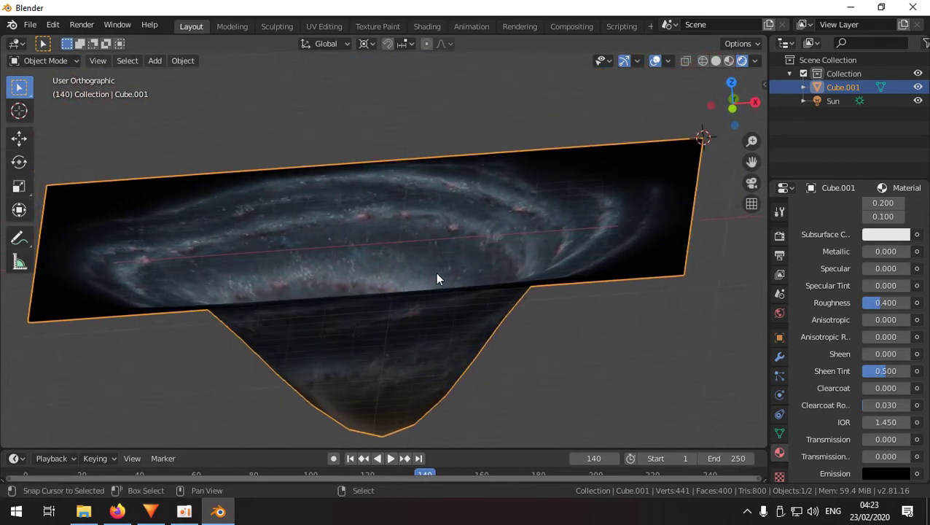
scroll(436, 275, "down", 3)
key("KP_7")
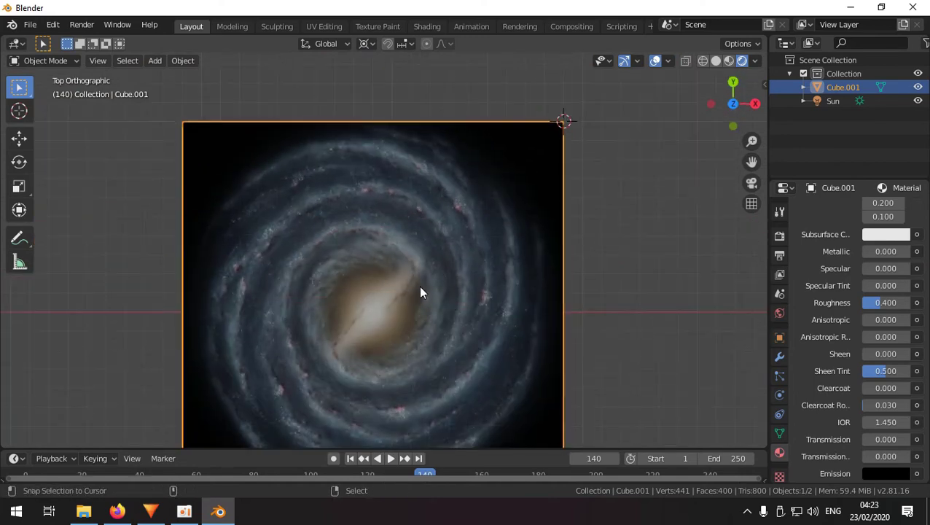
scroll(419, 291, "down", 2)
middle_click_drag(419, 331, 437, 312, "shift")
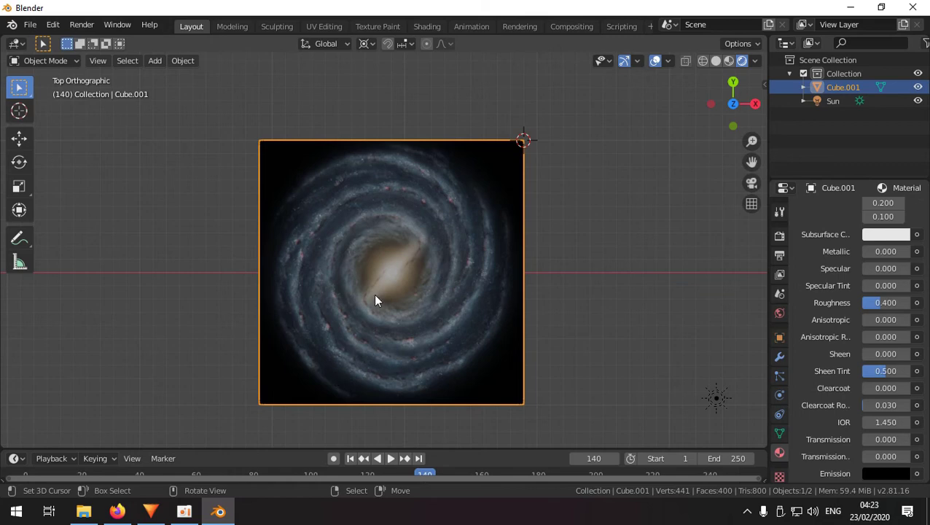
scroll(374, 299, "up", 3)
scroll(407, 282, "down", 4)
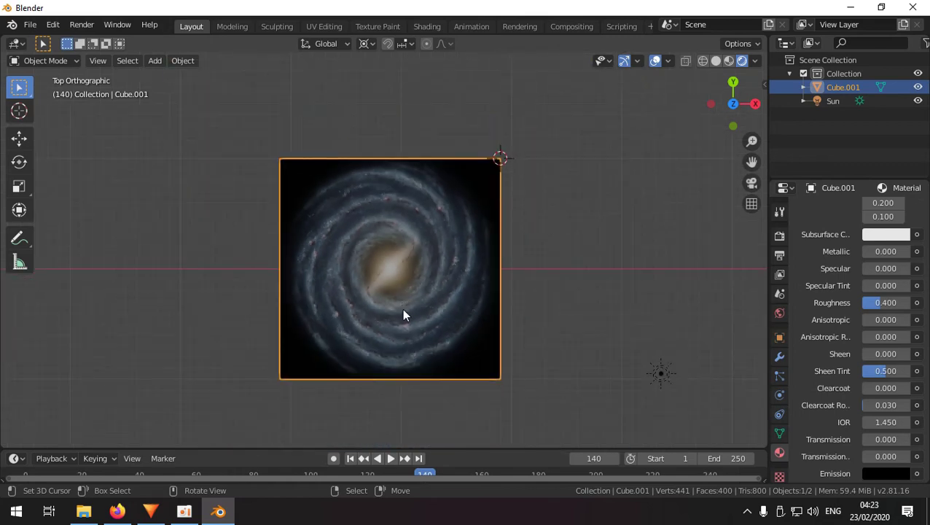
Move the galaxy-textured plane 0.5 up along Z in front view
middle_click_drag(415, 338, 420, 277, "alt")
scroll(423, 283, "up", 8)
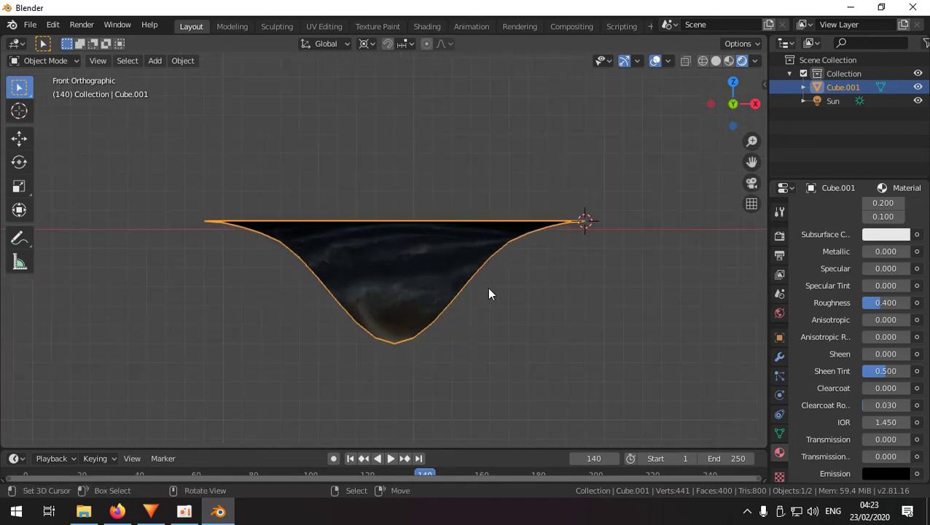
middle_click_drag(526, 333, 494, 309, "shift")
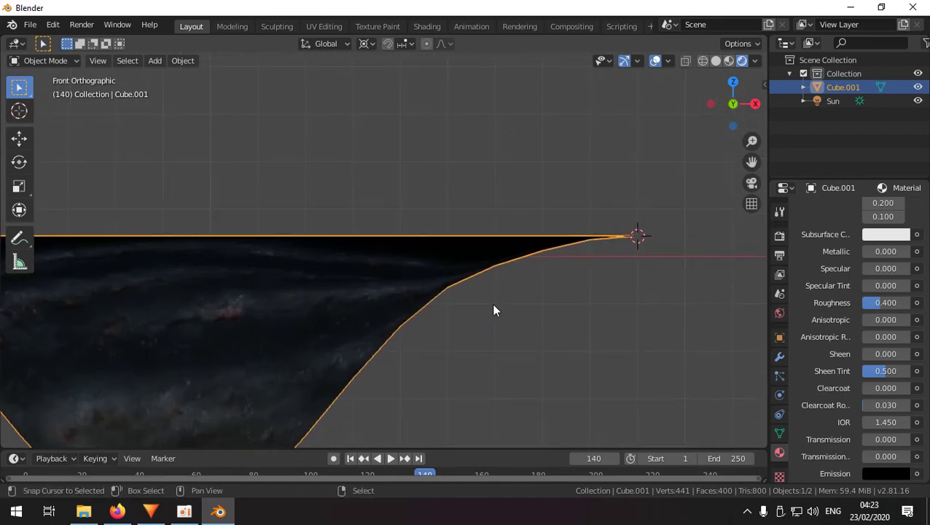
scroll(412, 297, "down", 2)
middle_click_drag(418, 303, 480, 277, "shift")
scroll(548, 252, "up", 3)
key("g")
key("z")
key("period")
key("5")
key("Return")
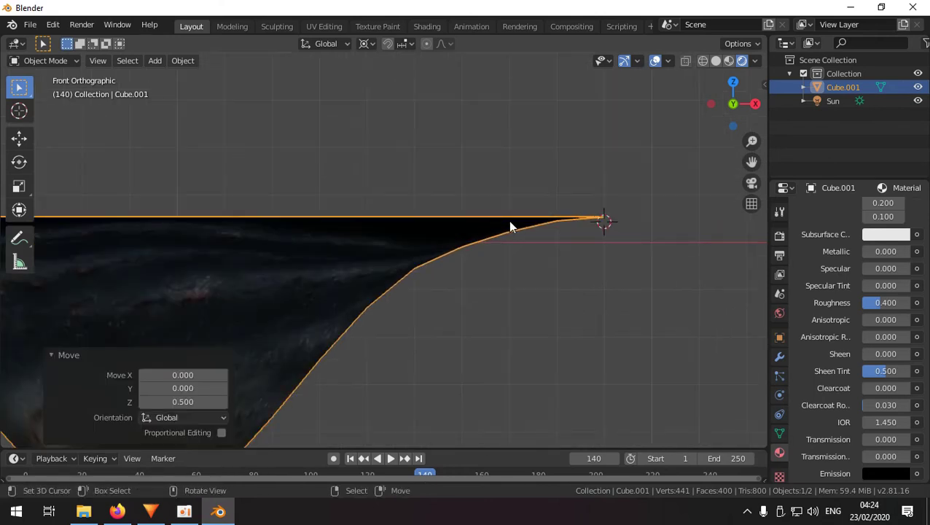
Place the 3D cursor on the gentle slope just inside the plane's +X edge in front view
right_click(530, 228, "shift")
right_click(502, 230, "shift")
scroll(467, 247, "down", 3)
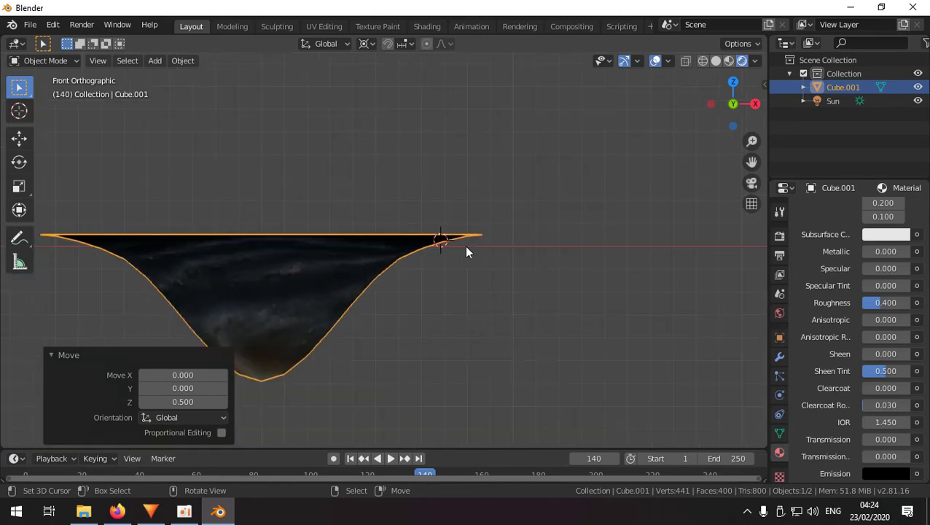
middle_click_drag(467, 247, 543, 235, "shift")
Examine the galaxy texture on the raised plane from the top and tilted toward the dent
key("KP_7")
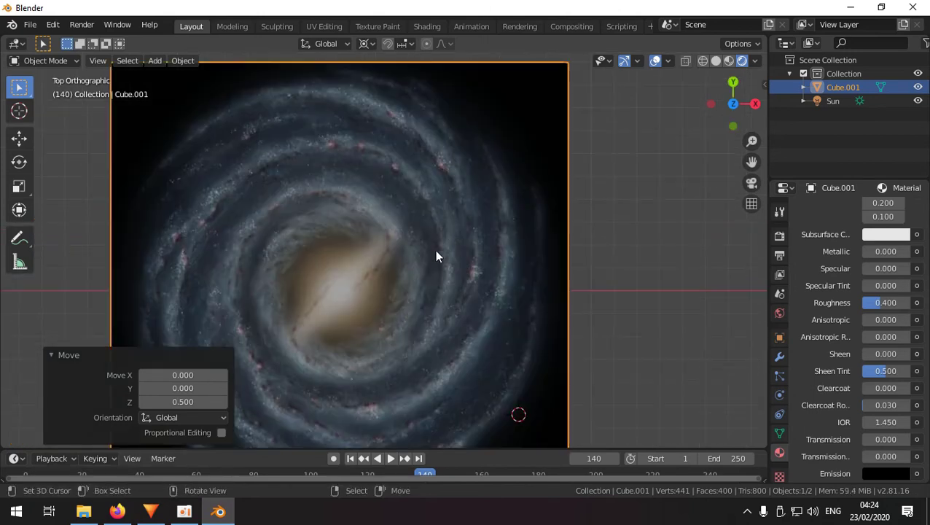
scroll(434, 259, "down", 2)
middle_click_drag(402, 275, 425, 274)
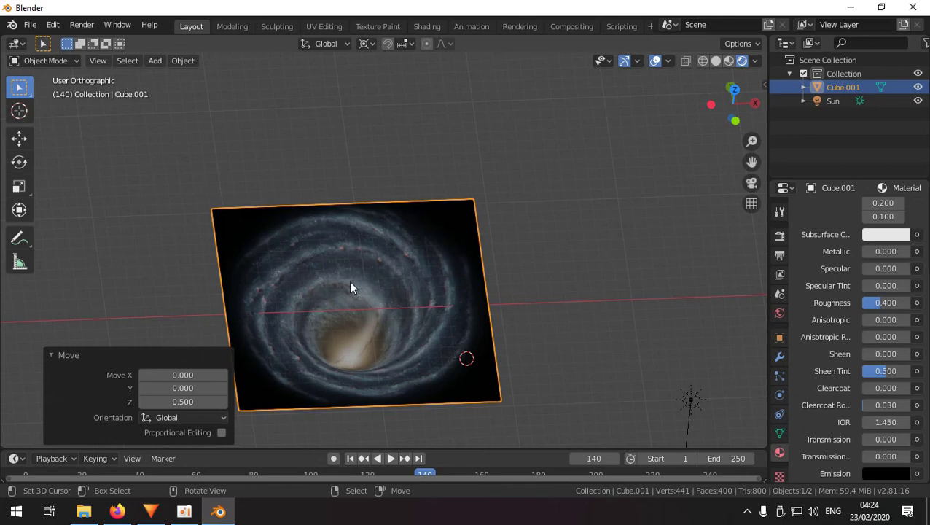
middle_click_drag(353, 275, 375, 313)
scroll(339, 315, "down", 3)
middle_click_drag(356, 346, 359, 278)
scroll(358, 279, "up", 6)
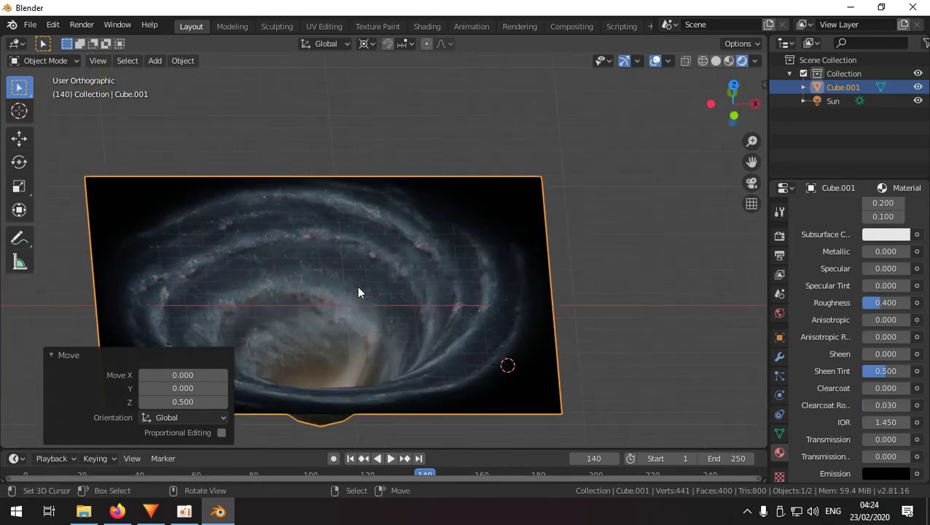
scroll(465, 269, "up", 1)
scroll(461, 266, "down", 5)
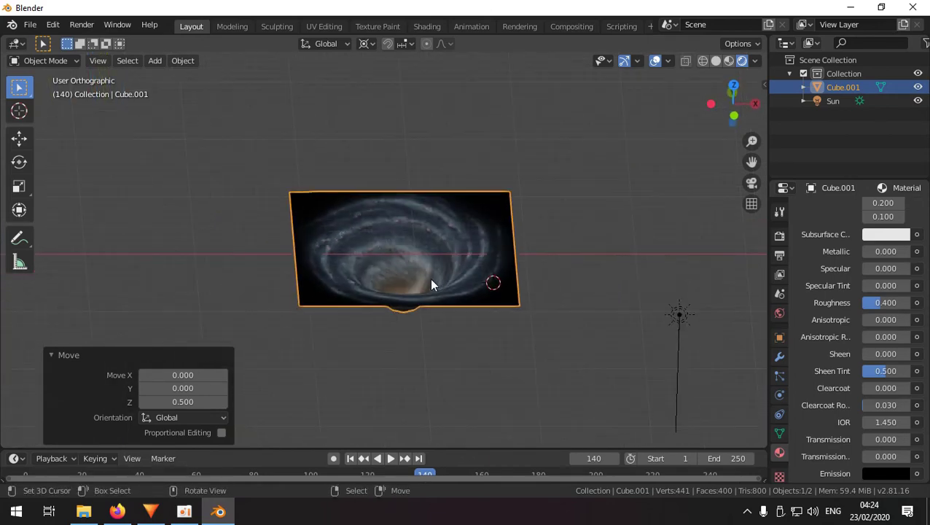
Inspect the dent below the galaxy plane at a low angle and up close in front profile
mouse_move(430, 280)
middle_mouse_down()
mouse_move(450, 246)
mouse_move(423, 271)
mouse_move(425, 257)
mouse_move(415, 279)
middle_mouse_up()
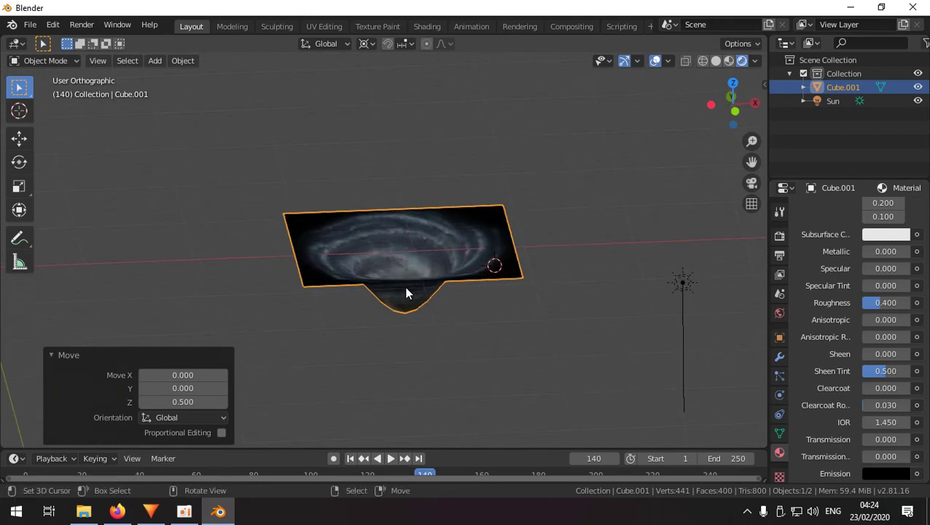
scroll(413, 292, "up", 5)
scroll(421, 301, "down", 5)
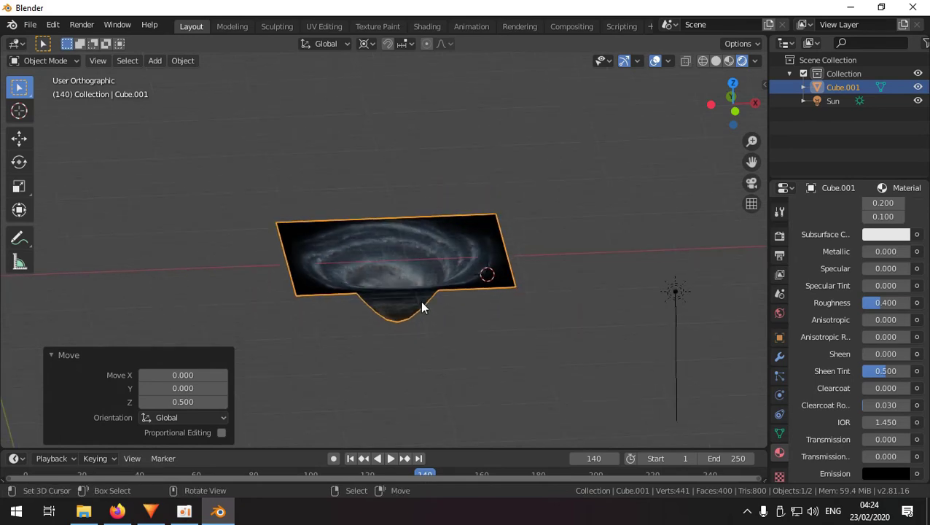
key("KP_1")
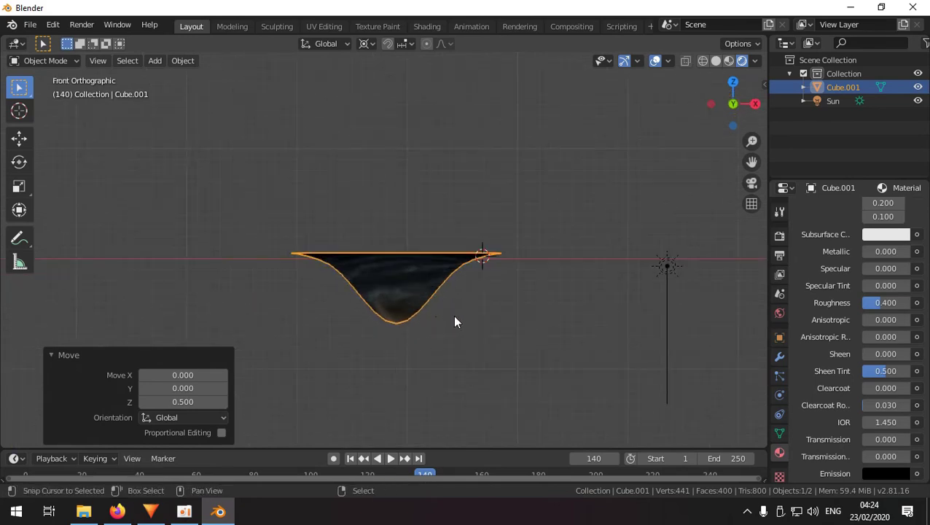
middle_click_drag(453, 315, 377, 257, "shift")
scroll(348, 287, "up", 3)
scroll(400, 239, "up", 3)
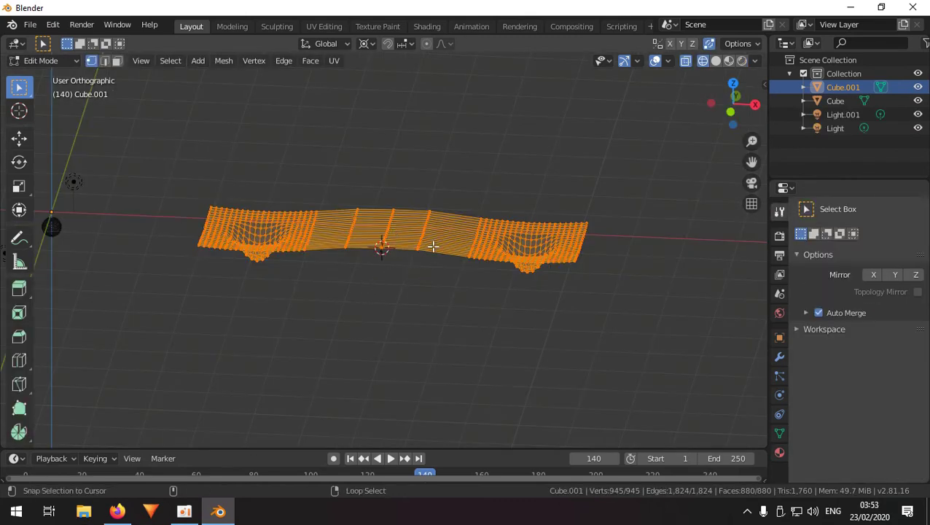
Show the fully selected mesh of the long curved surface from the top in wireframe display
key("KP_7")
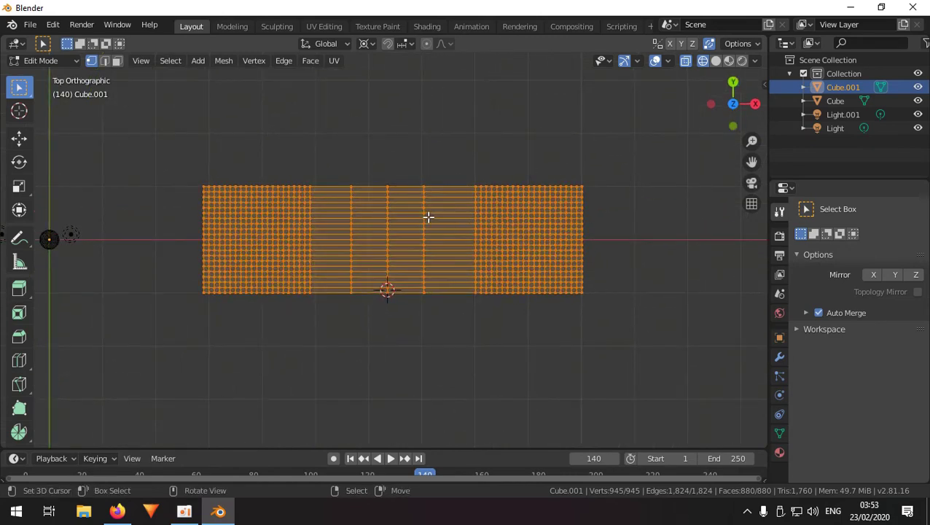